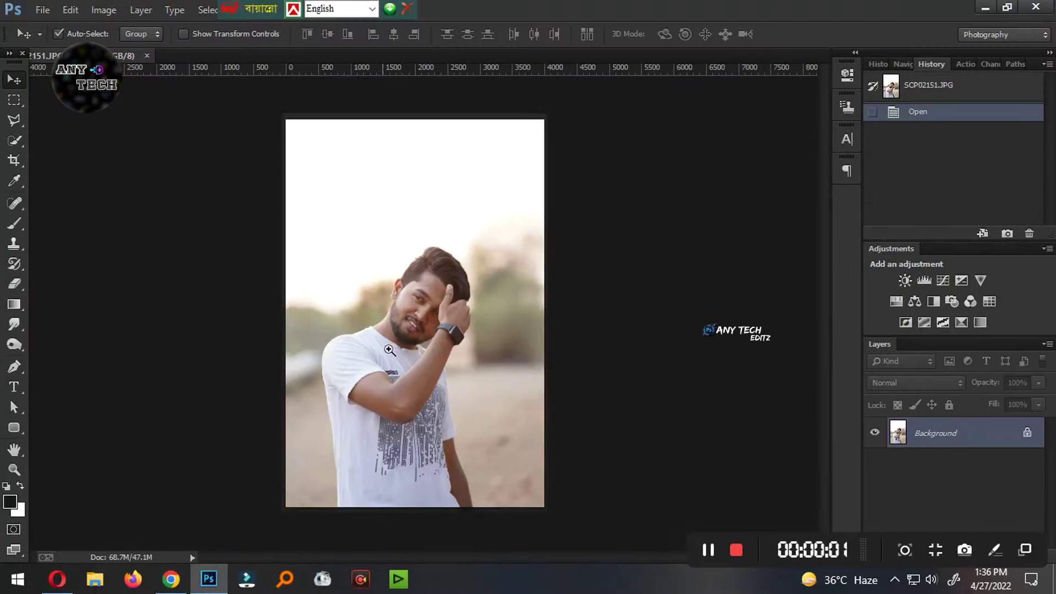
# Step: Duplicate the Background photo onto a new layer
pyautogui.scroll(1, 442, 366)
pyautogui.scroll(1, 431, 353)
pyautogui.scroll(2, 434, 282)
pyautogui.scroll(1, 456, 300)
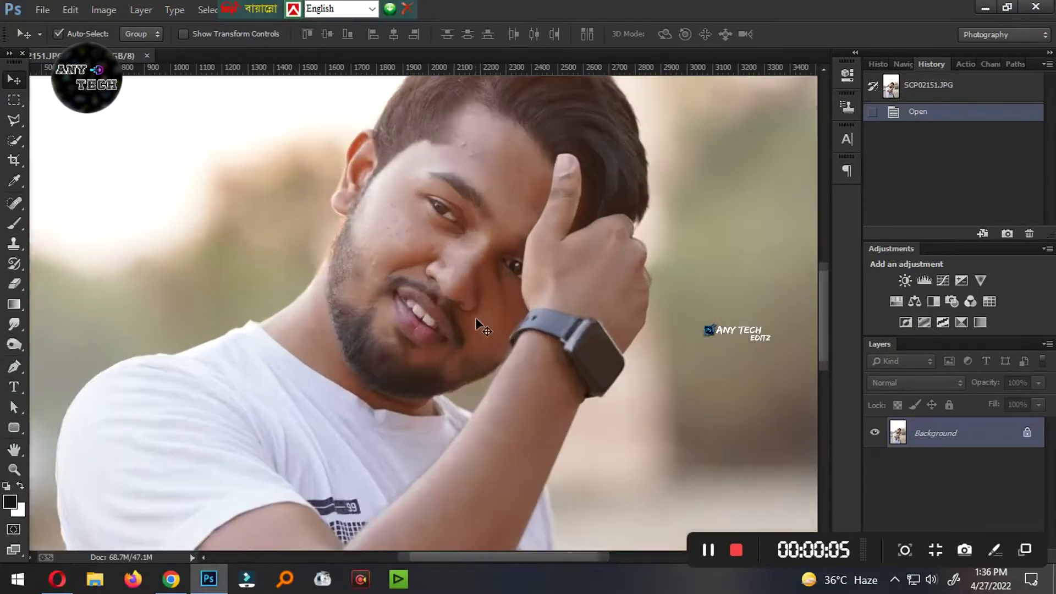
pyautogui.scroll(1, 468, 308)
pyautogui.hotkey('ctrl', 'j')
# Step: Heal the forehead and hairline blemishes with the Spot Healing Brush
pyautogui.scroll(1, 484, 281)
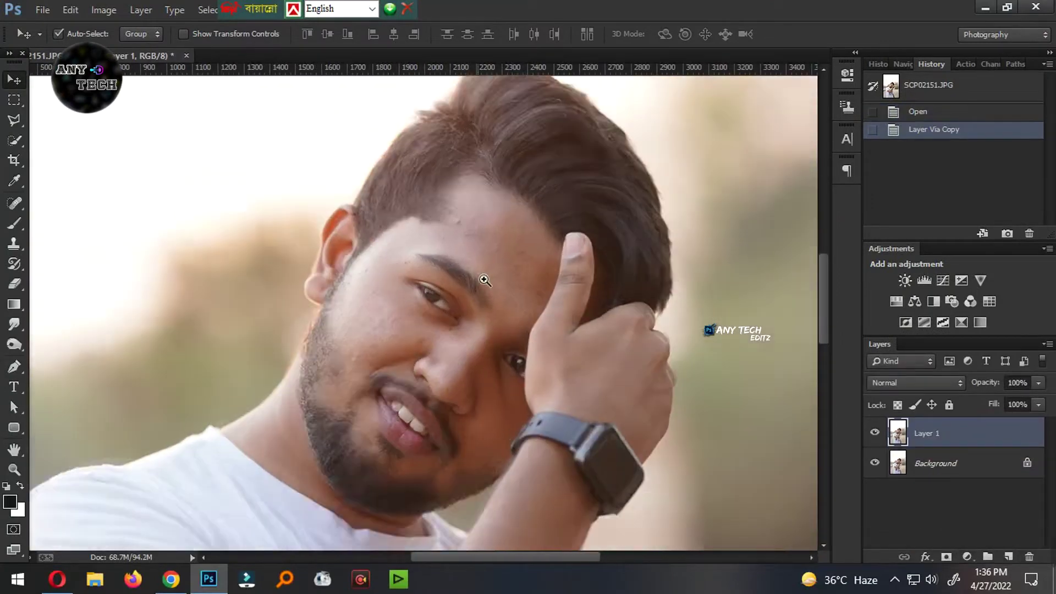
pyautogui.scroll(1, 479, 283)
pyautogui.scroll(1, 456, 289)
pyautogui.scroll(1, 421, 296)
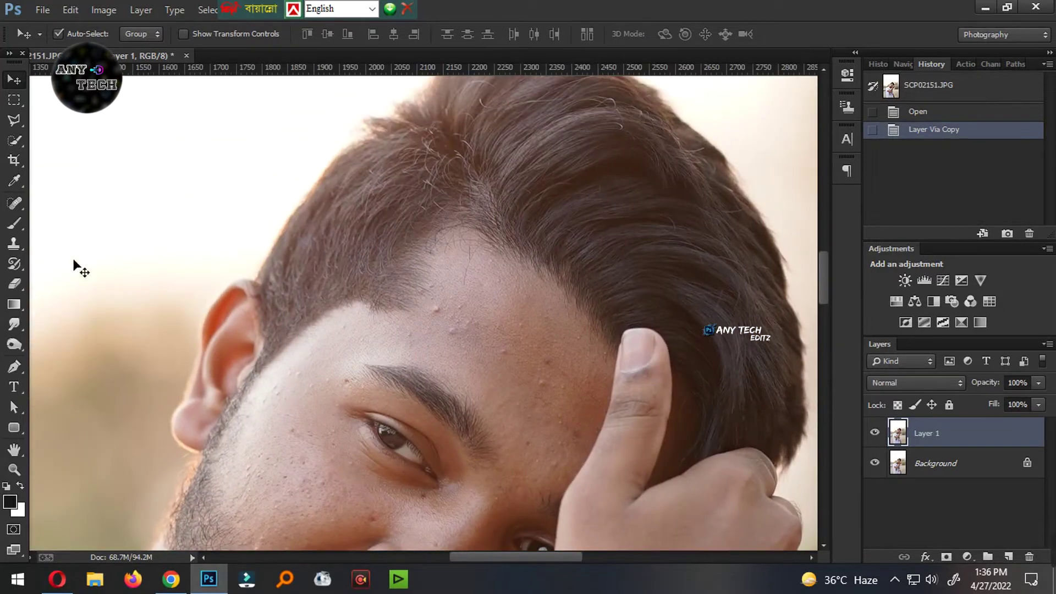
pyautogui.rightClick(14, 203)
pyautogui.click(137, 204)
pyautogui.scroll(1, 457, 364)
pyautogui.scroll(1, 455, 365)
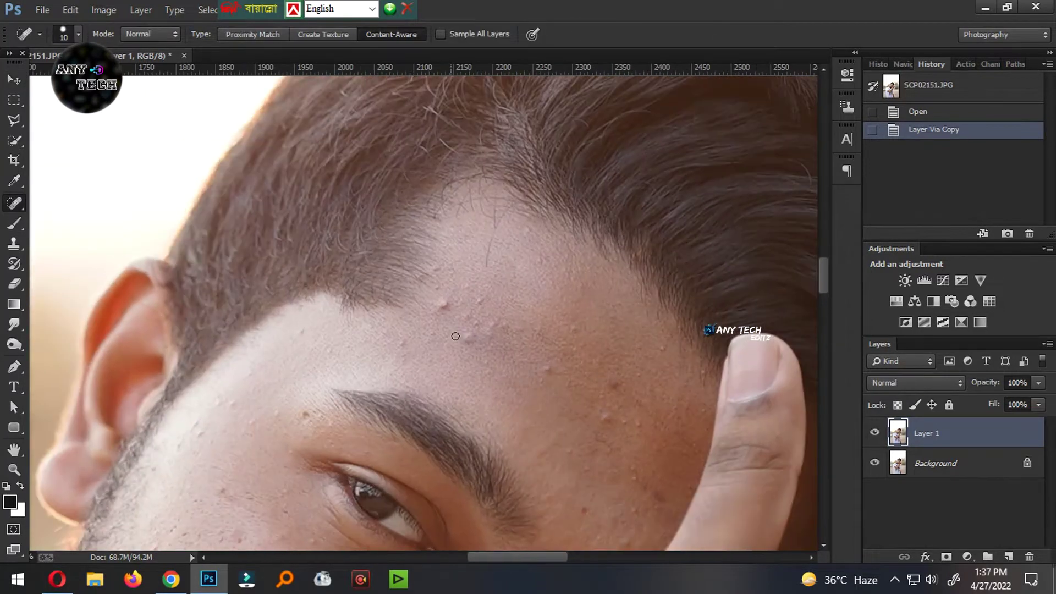
pyautogui.click(454, 315)
pyautogui.click(461, 338)
pyautogui.press(']')
pyautogui.click(462, 283)
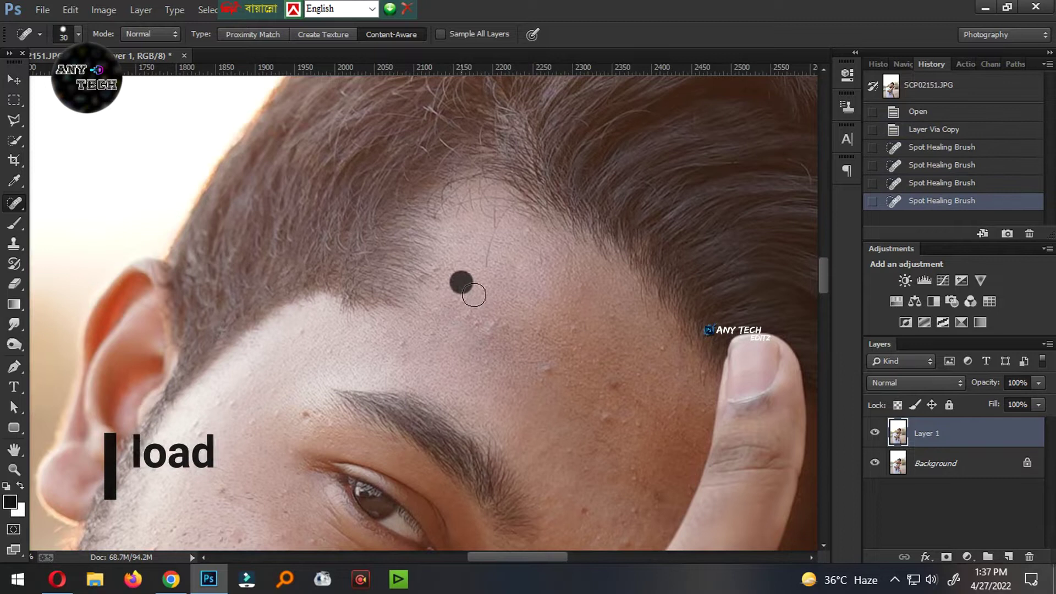
pyautogui.click(392, 346)
pyautogui.click(518, 358)
pyautogui.moveTo(549, 370); pyautogui.dragTo(562, 383)
pyautogui.click(478, 320)
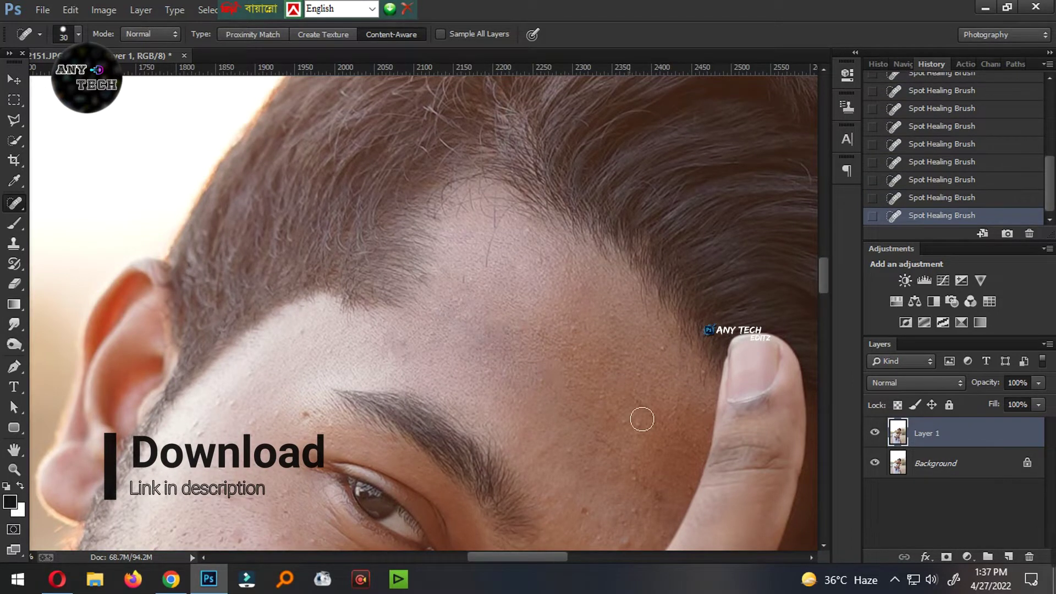
# Step: Heal the cheek blemishes and the spot below the eye, then check the nose and mouth
pyautogui.scroll(-5, 470, 312)
pyautogui.hscroll(-5, 372, 372)
pyautogui.click(369, 421)
pyautogui.click(337, 425)
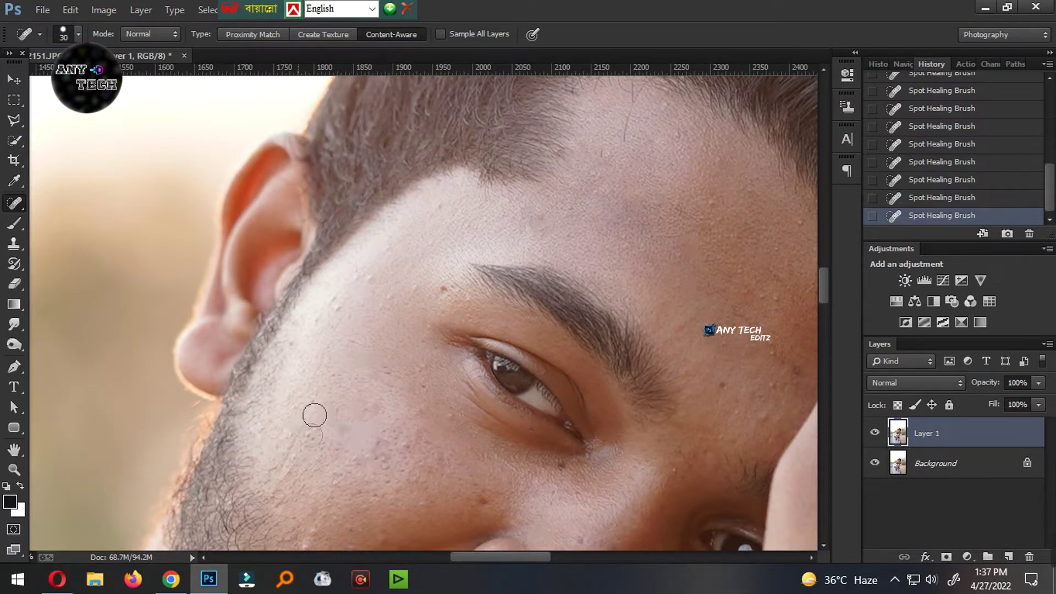
pyautogui.click(366, 281)
pyautogui.moveTo(454, 391); pyautogui.dragTo(462, 305)
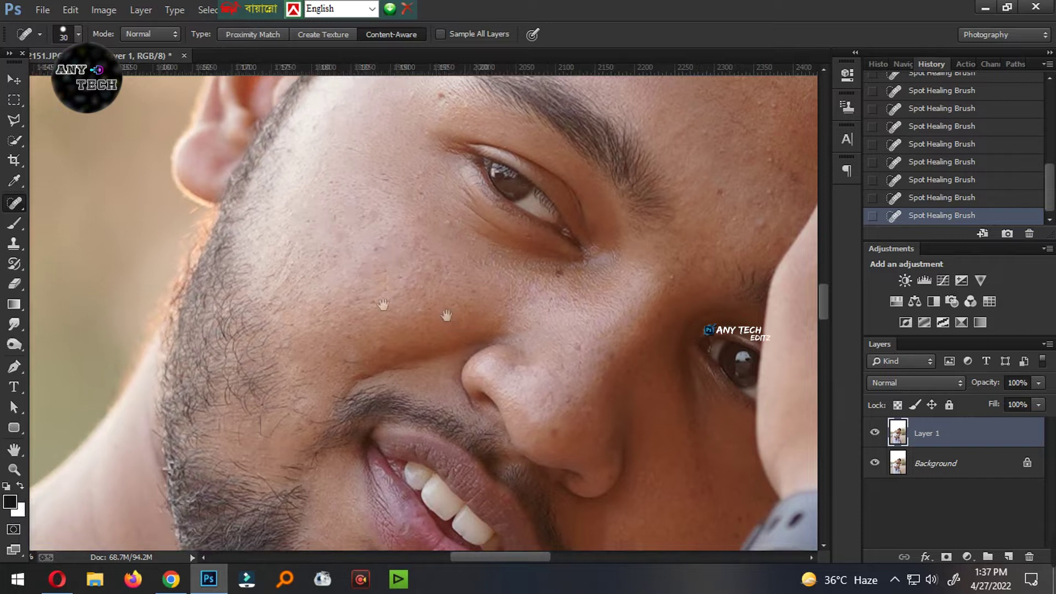
pyautogui.moveTo(478, 401); pyautogui.dragTo(173, 365)
pyautogui.scroll(3, 393, 264)
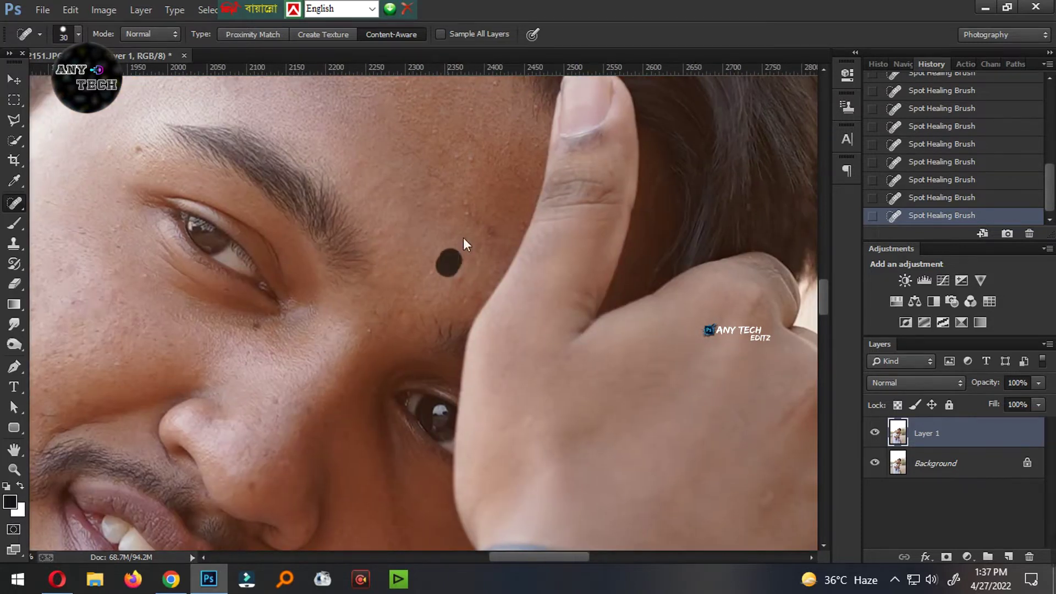
pyautogui.scroll(3, 478, 209)
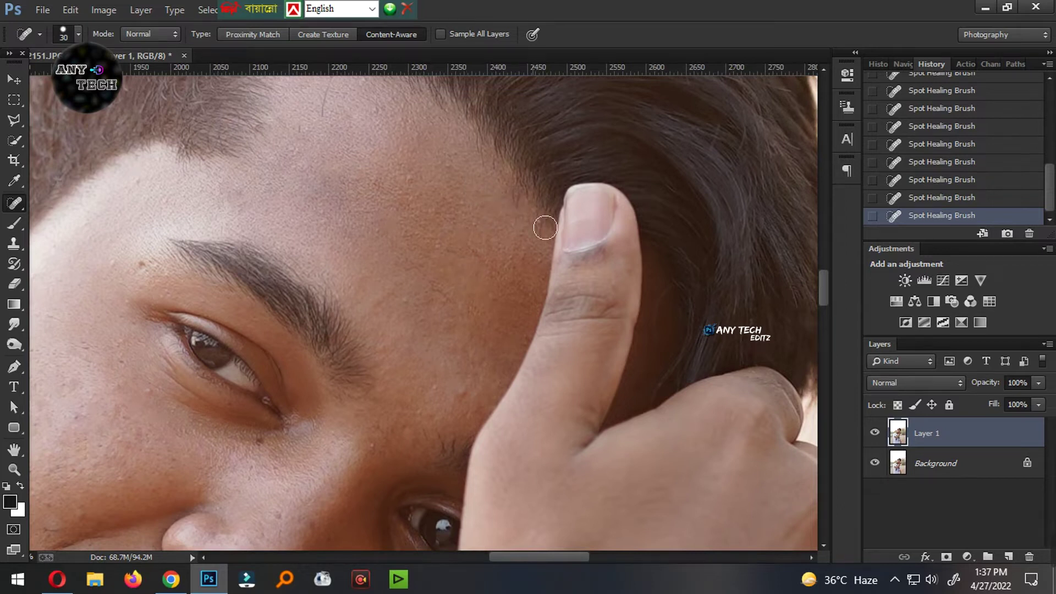
pyautogui.scroll(-2, 545, 227)
pyautogui.scroll(-2, 448, 302)
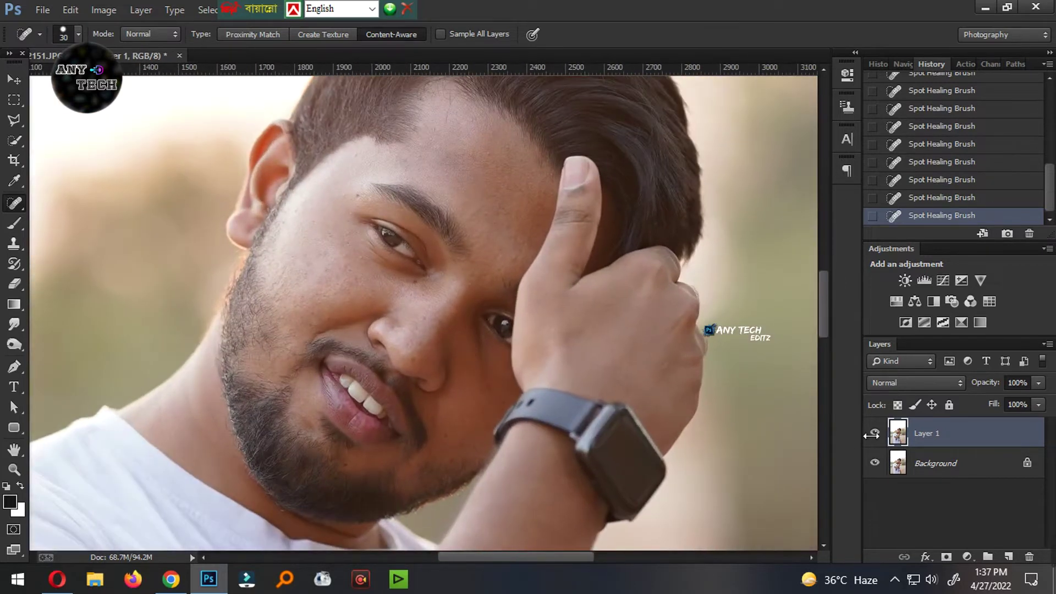
# Step: Save the retouched image as a PSD file
pyautogui.hotkey('ctrl', 'shift', 's')
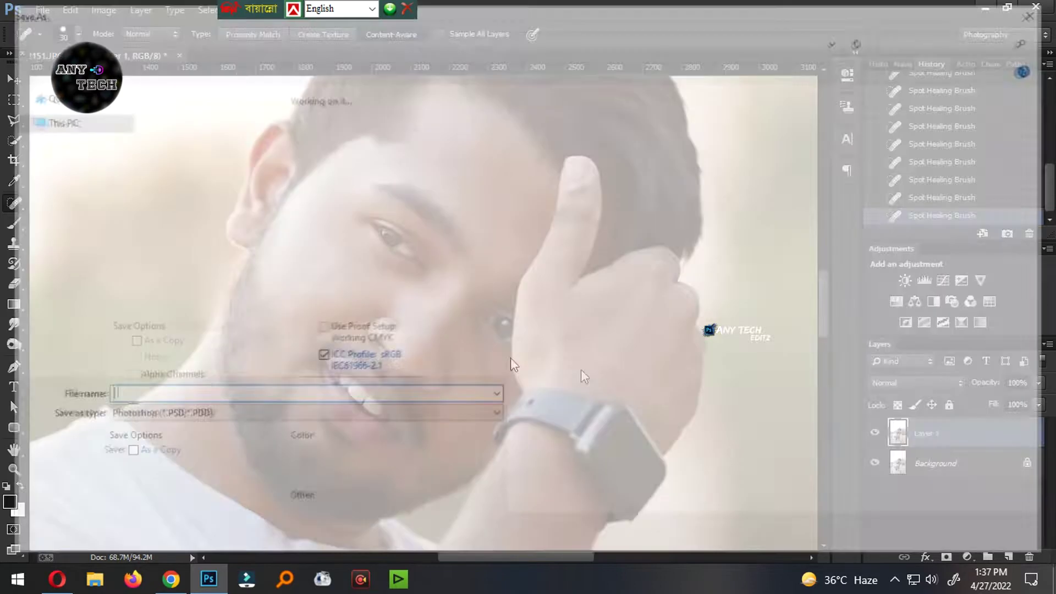
pyautogui.press('Return')
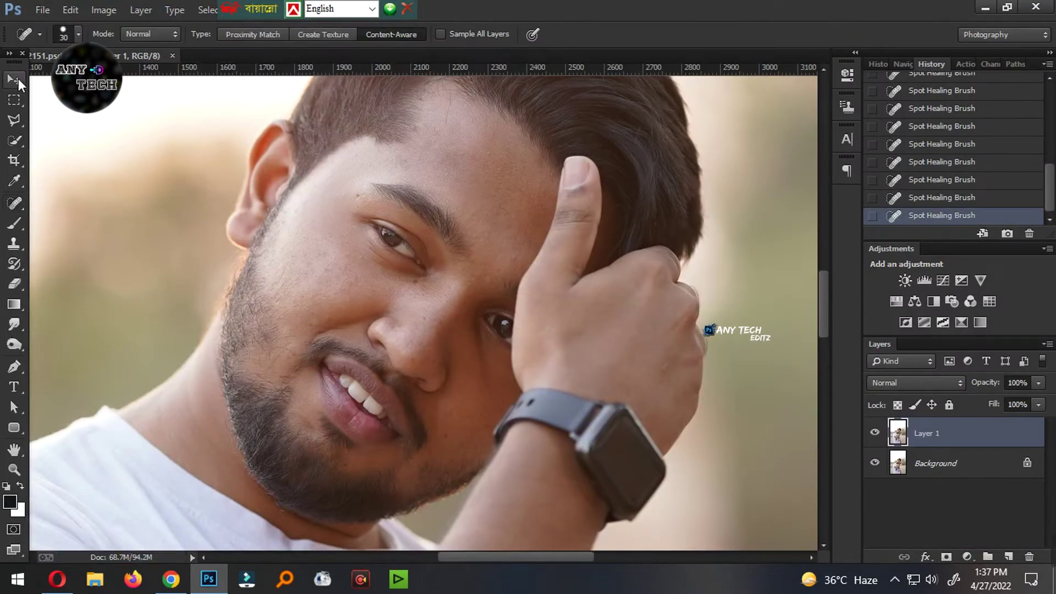
pyautogui.click(19, 81)
# Step: Blend the forehead skin into an even tone with an enlarged Mixer Brush
pyautogui.moveTo(298, 159); pyautogui.dragTo(402, 211)
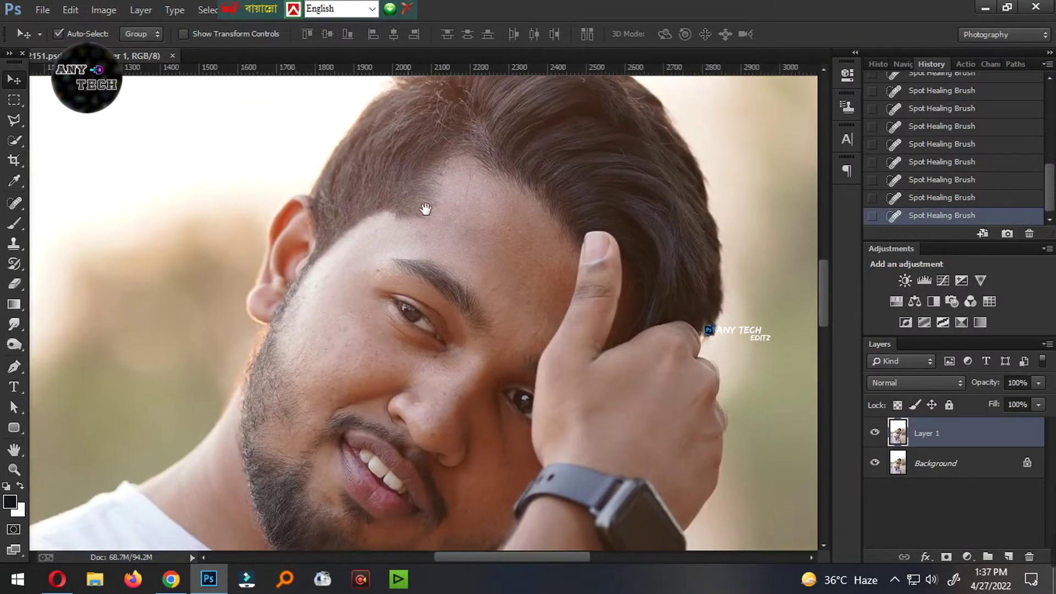
pyautogui.moveTo(14, 224); pyautogui.dragTo(76, 253)
pyautogui.rightClick(14, 224)
pyautogui.click(72, 259)
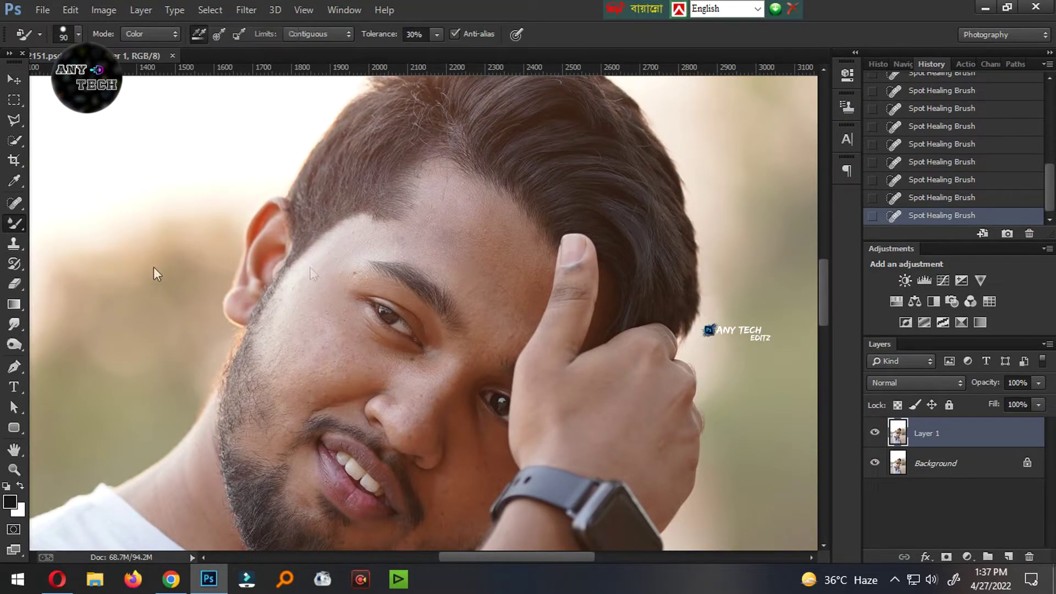
pyautogui.moveTo(467, 283); pyautogui.dragTo(483, 265)
pyautogui.scroll(2, 483, 265)
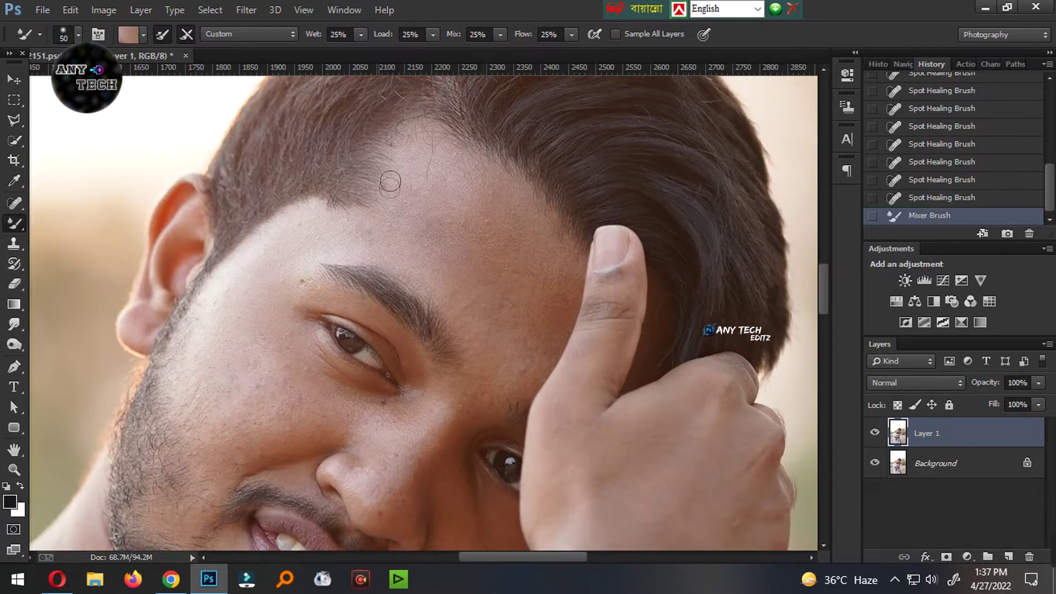
pyautogui.moveTo(499, 213); pyautogui.dragTo(484, 231)
pyautogui.moveTo(484, 231); pyautogui.dragTo(502, 266)
pyautogui.press(']')
pyautogui.moveTo(476, 226); pyautogui.dragTo(495, 247)
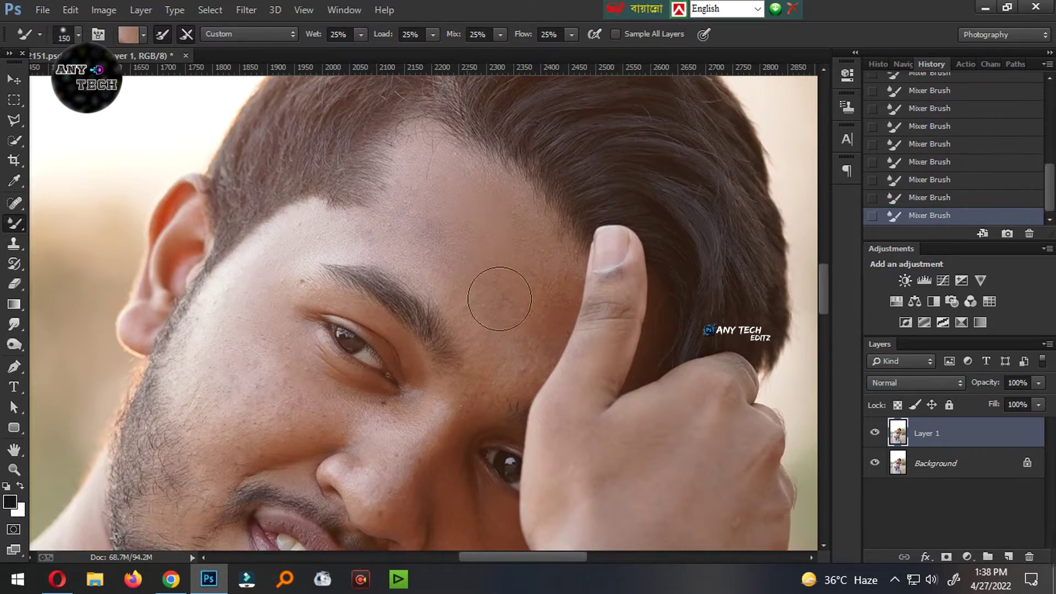
pyautogui.moveTo(448, 248)
pyautogui.mouseDown()
pyautogui.moveTo(535, 337)
pyautogui.moveTo(575, 314)
pyautogui.mouseUp()
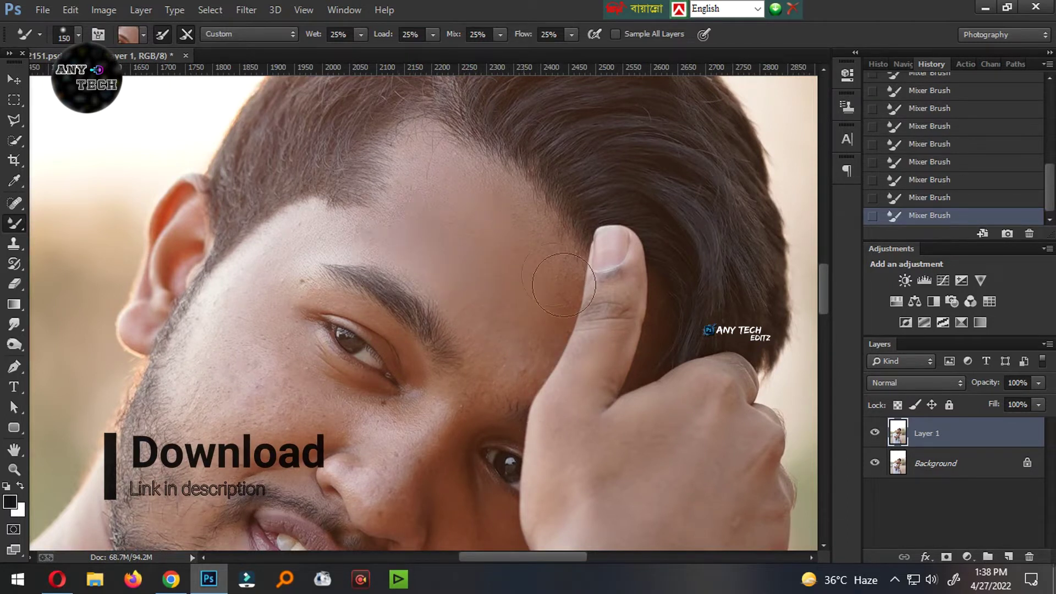
# Step: Sample clean skin and smooth the orange patch on the cheek with a smaller brush
pyautogui.keyDown('alt'); pyautogui.click(237, 381); pyautogui.keyUp('alt')
pyautogui.press('[')
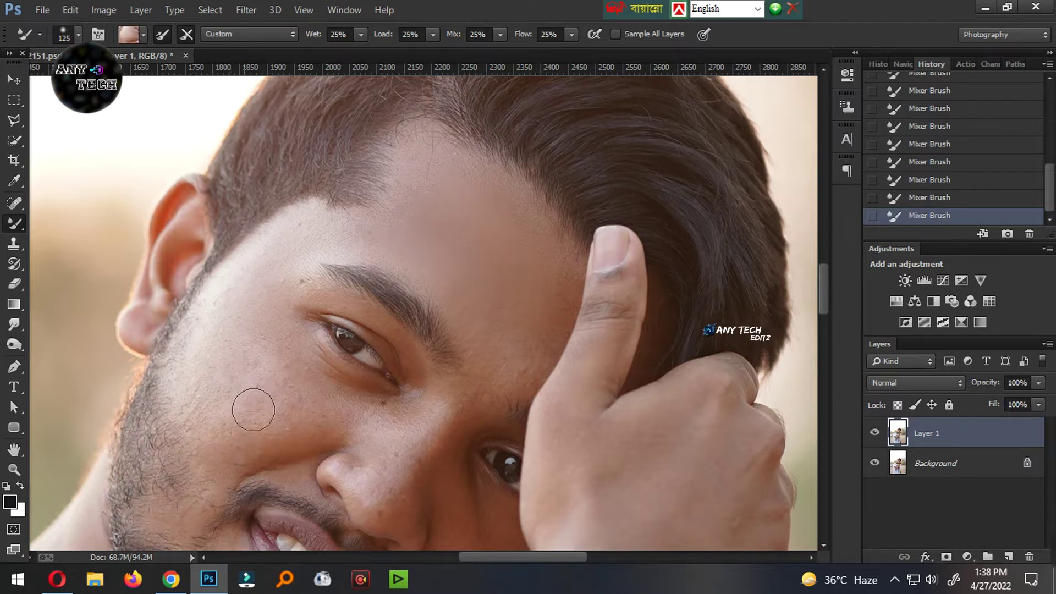
pyautogui.moveTo(302, 438); pyautogui.dragTo(389, 433)
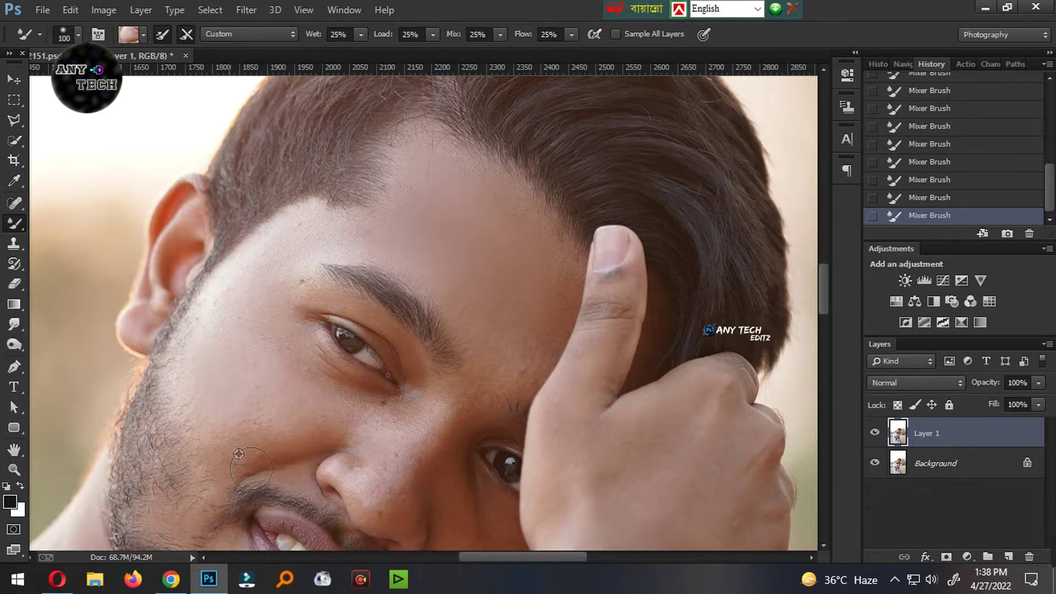
pyautogui.keyDown('alt'); pyautogui.click(367, 429); pyautogui.keyUp('alt')
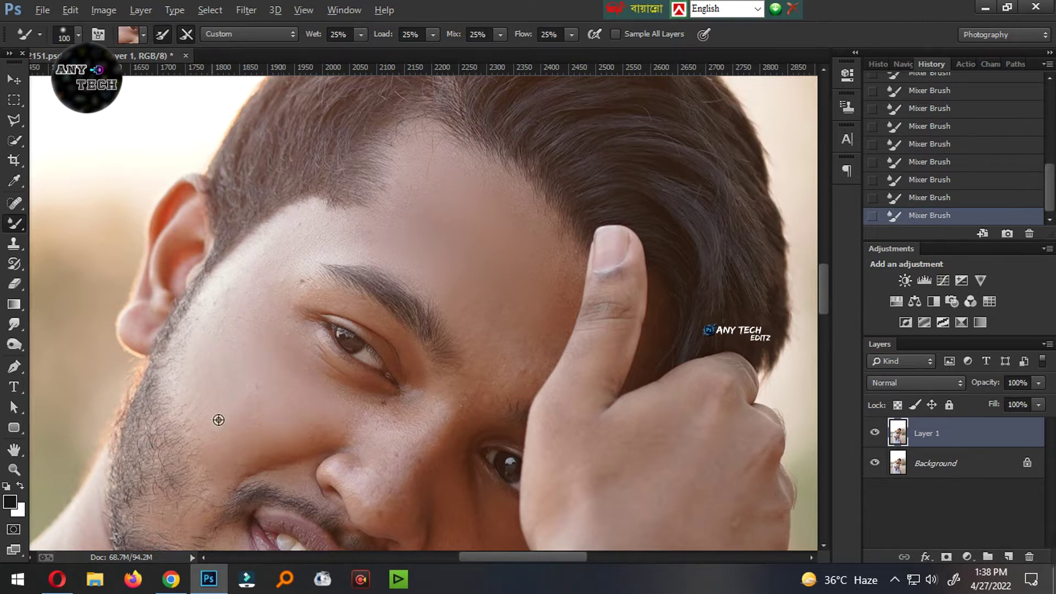
pyautogui.moveTo(367, 405); pyautogui.dragTo(303, 348)
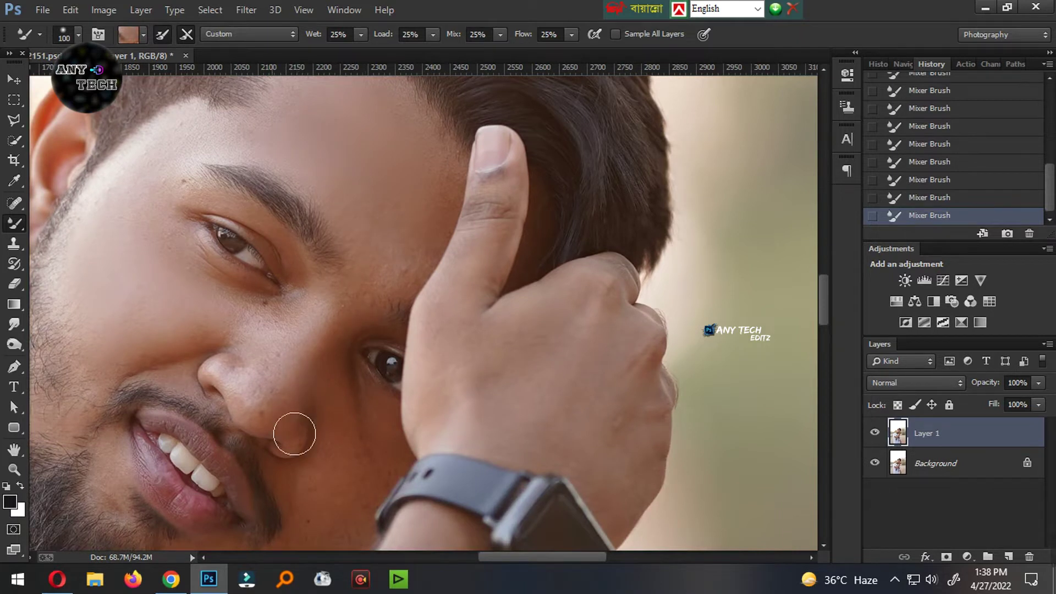
pyautogui.scroll(-2, 483, 189)
pyautogui.scroll(-3, 448, 251)
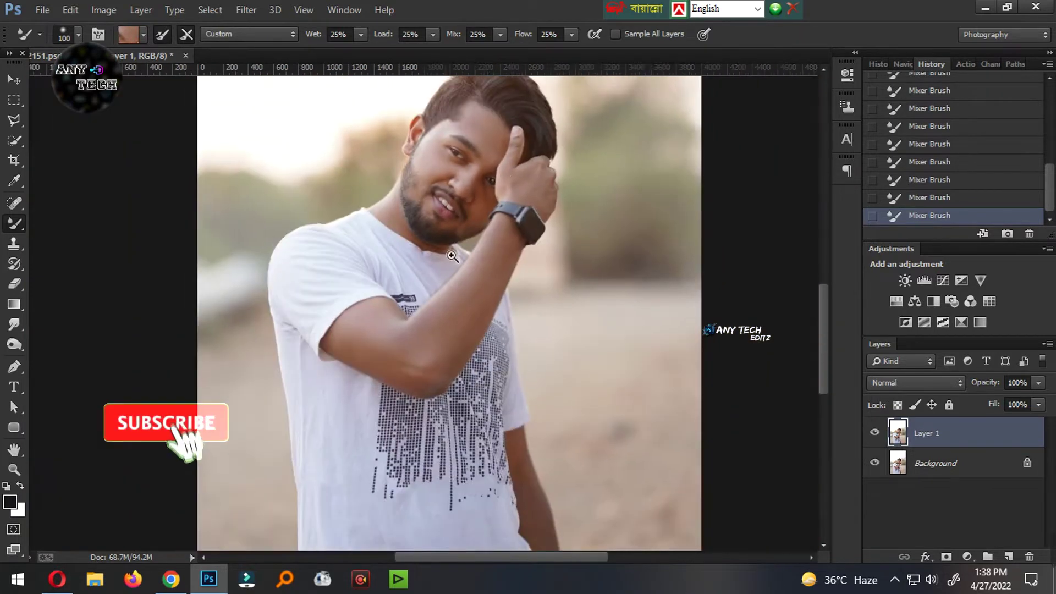
pyautogui.scroll(-2, 452, 256)
pyautogui.scroll(1, 459, 181)
# Step: Save the document with the smoothed skin
pyautogui.hotkey('ctrl', 's')
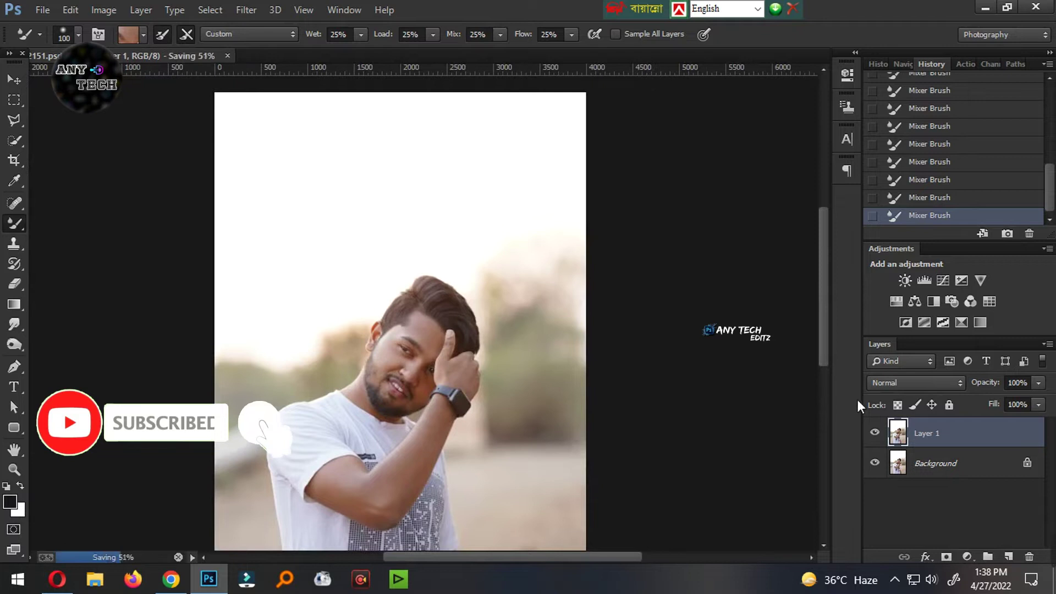
pyautogui.scroll(1, 504, 423)
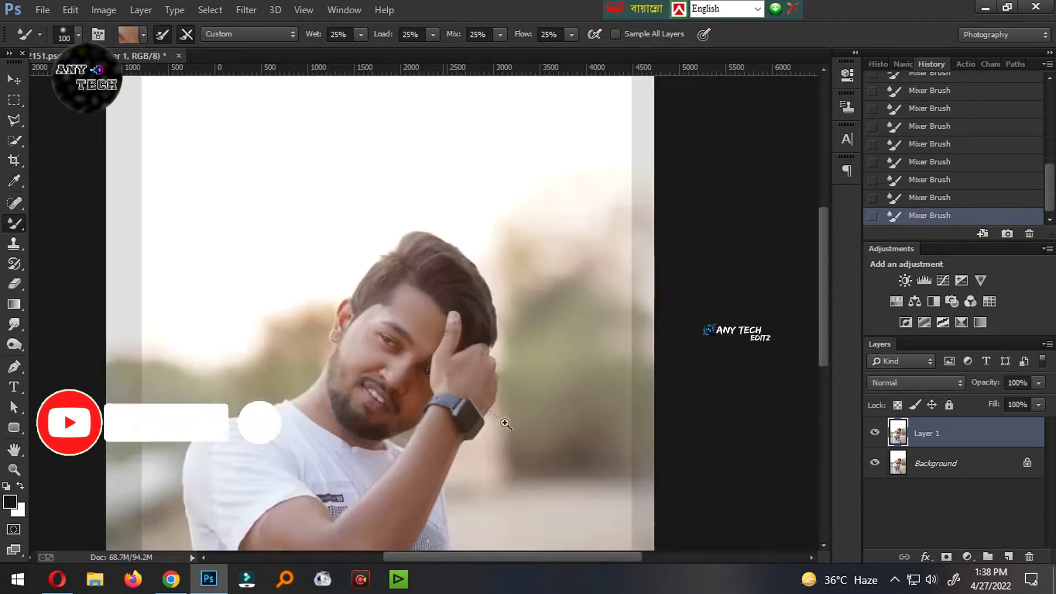
pyautogui.scroll(2, 504, 423)
pyautogui.click(1050, 53)
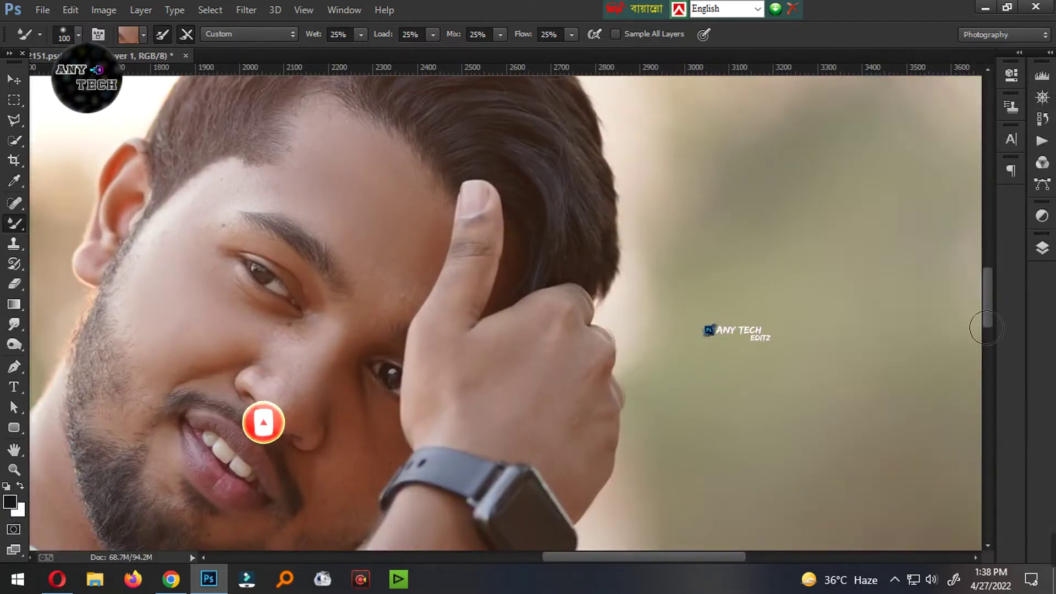
pyautogui.click(1050, 55)
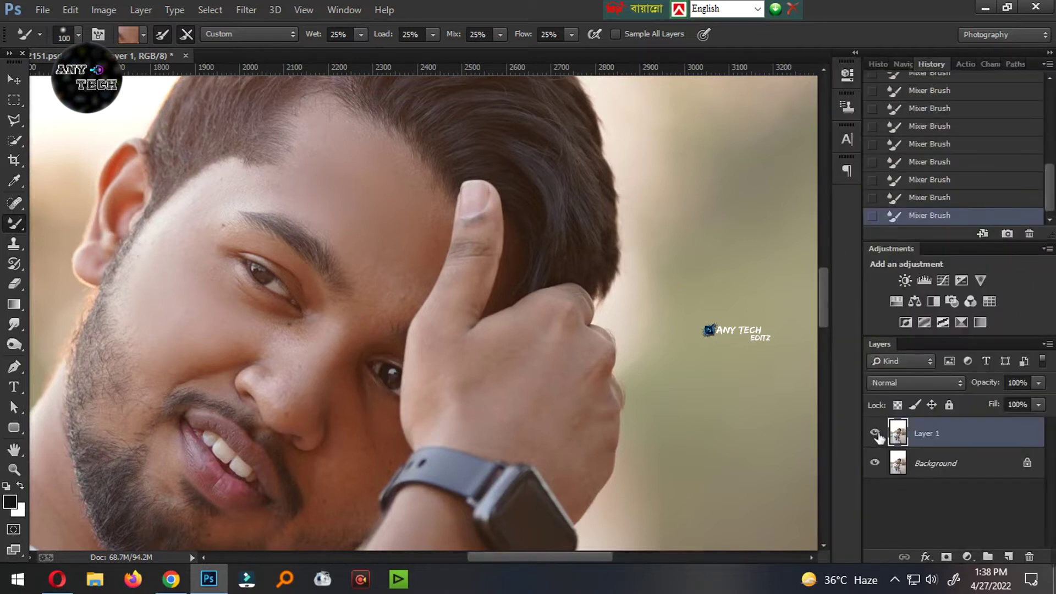
pyautogui.hotkey('ctrl', 's')
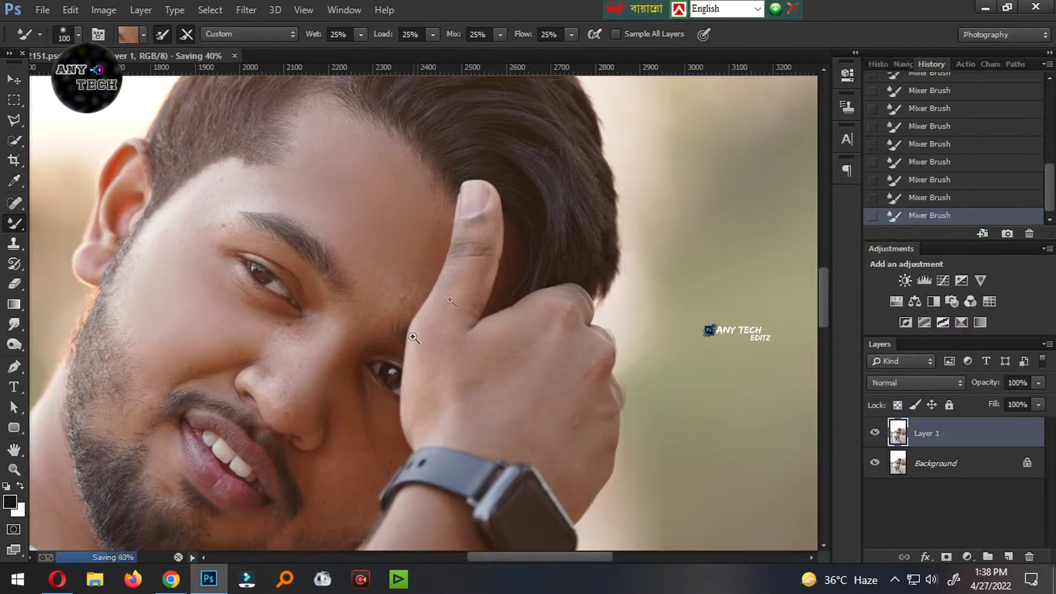
pyautogui.scroll(-2, 440, 297)
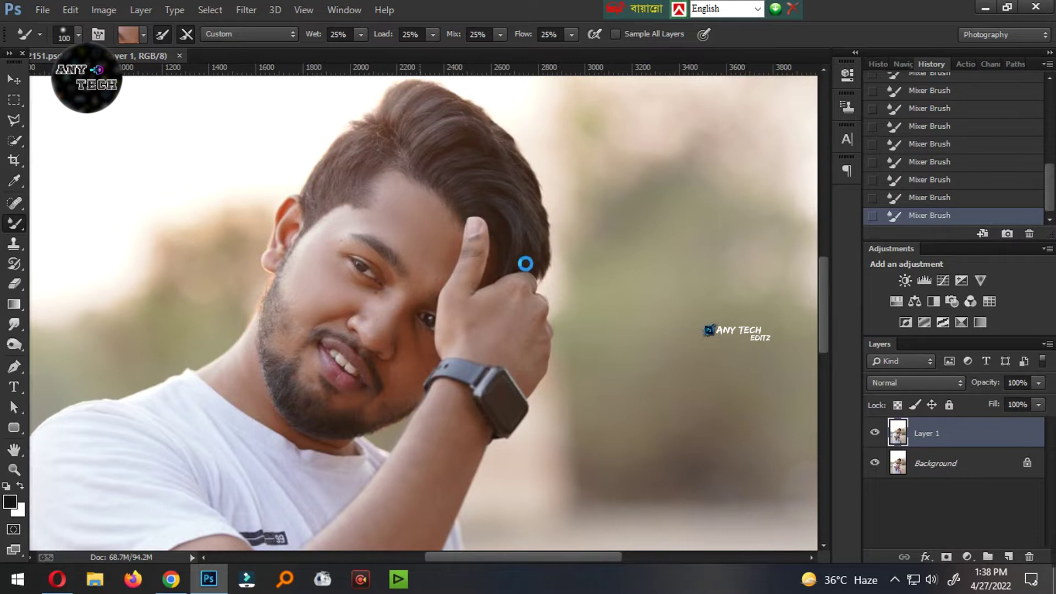
# Step: Load the Outdoor Preset into the Camera Raw filter
pyautogui.hotkey('ctrl', 'shift', 'a')
pyautogui.click(1033, 186)
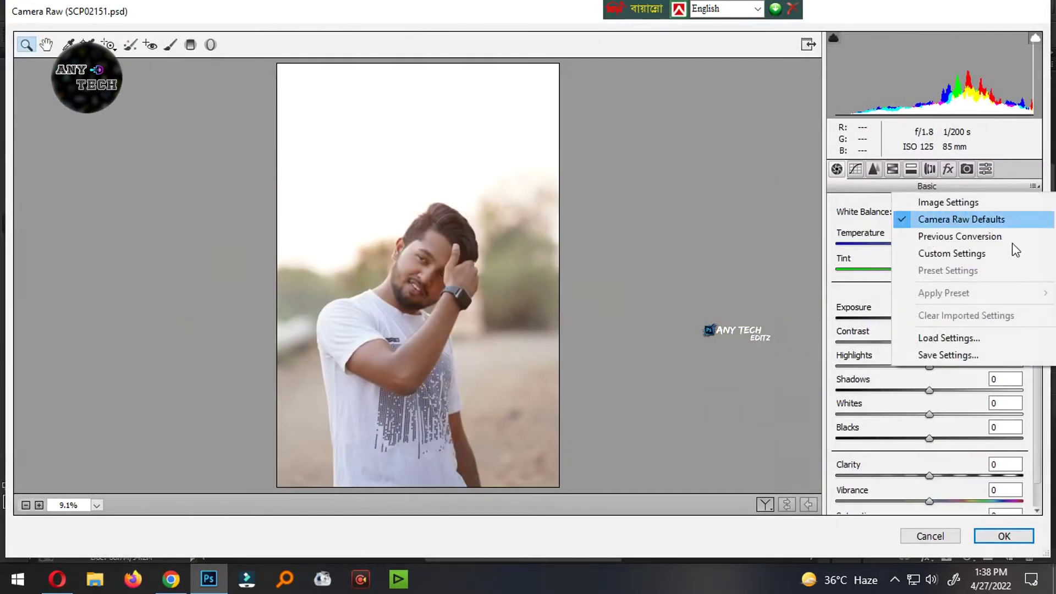
pyautogui.click(963, 340)
pyautogui.doubleClick(195, 297)
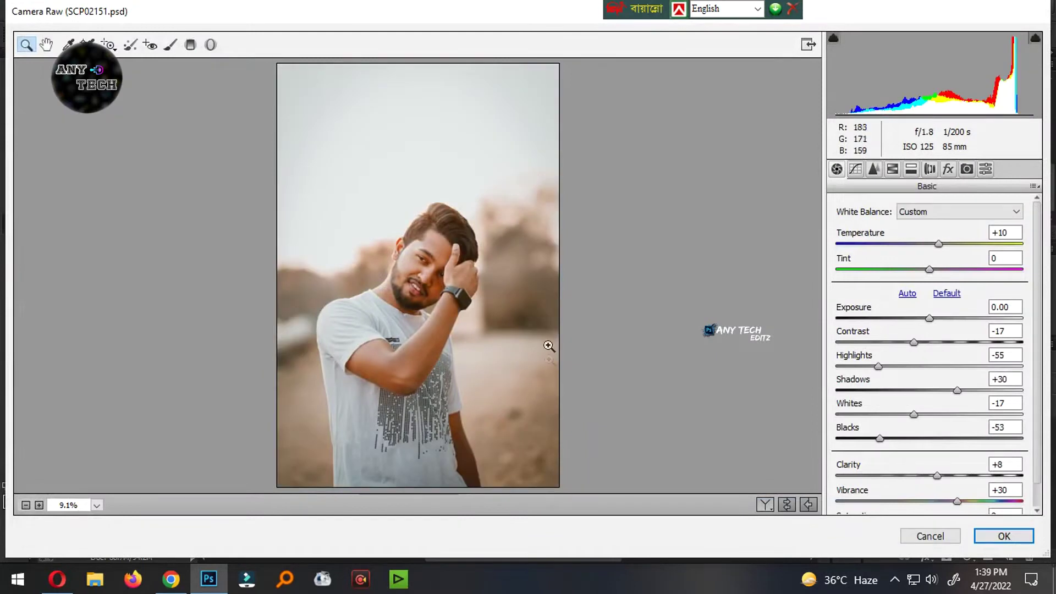
# Step: Lift the shadows, lower whites to -19 and fine-tune clarity
pyautogui.click(430, 298)
pyautogui.click(461, 282)
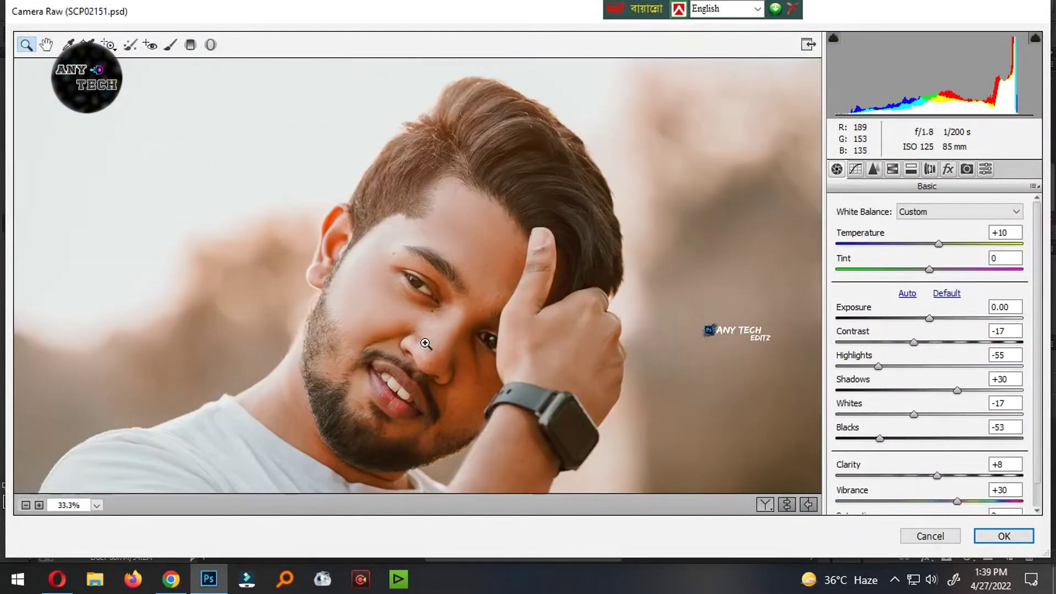
pyautogui.click(426, 343)
pyautogui.moveTo(988, 379); pyautogui.dragTo(1035, 398)
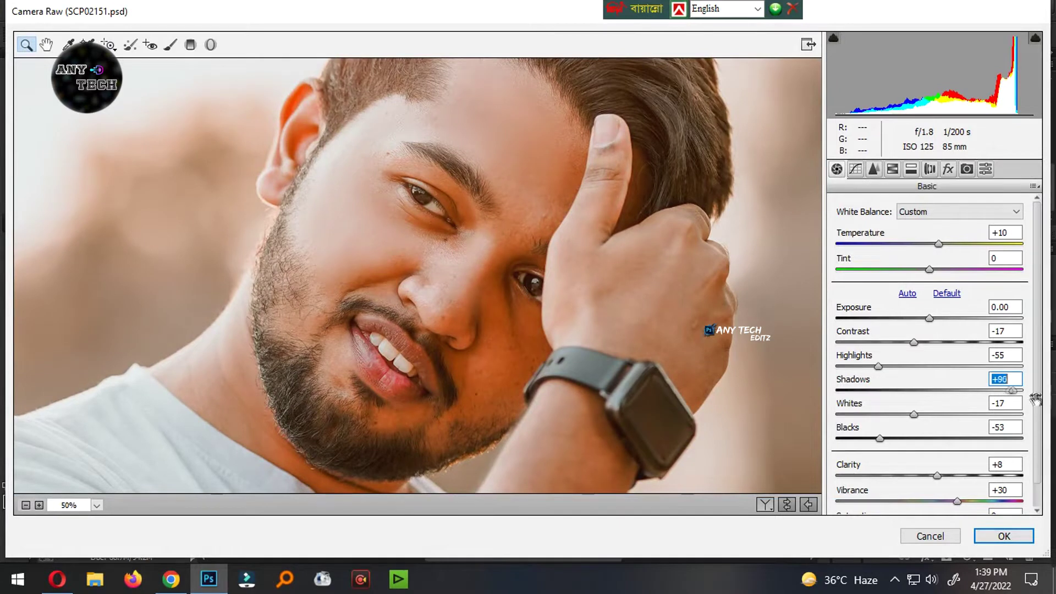
pyautogui.hotkey('ctrl', '0')
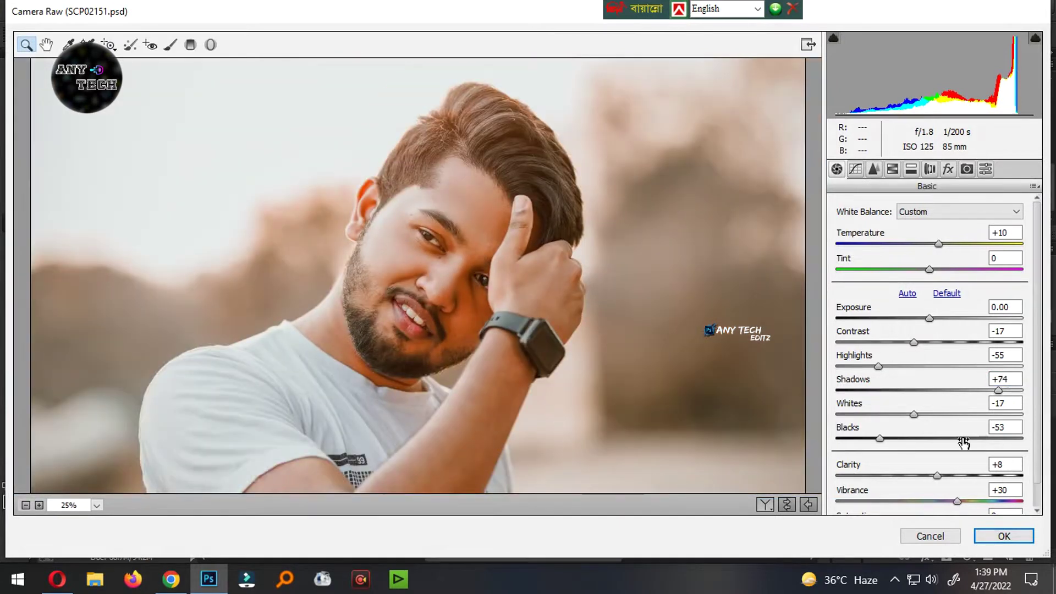
pyautogui.moveTo(915, 415); pyautogui.dragTo(912, 413)
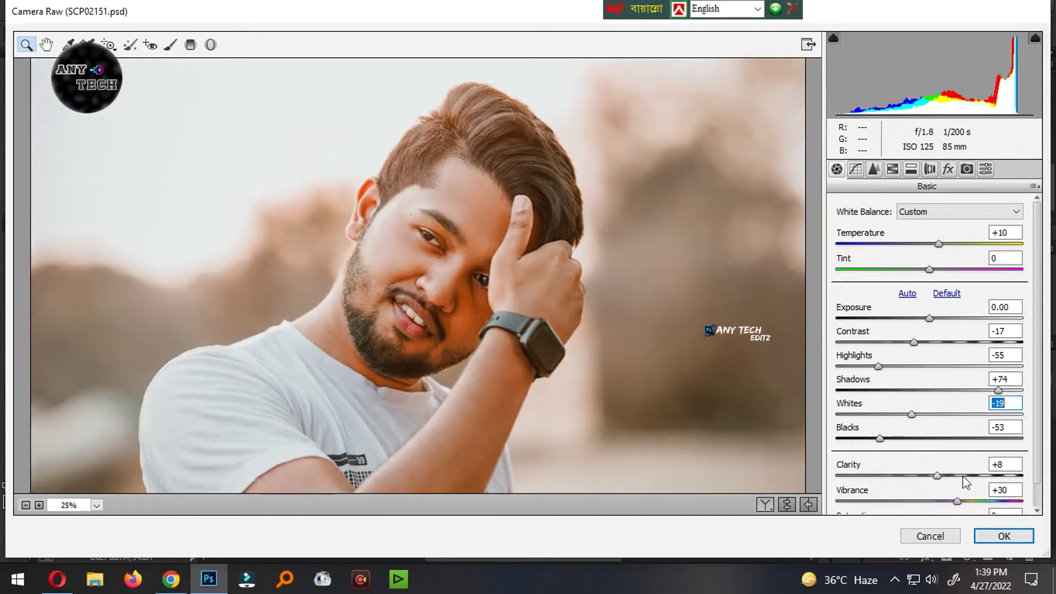
pyautogui.moveTo(952, 475); pyautogui.dragTo(948, 476)
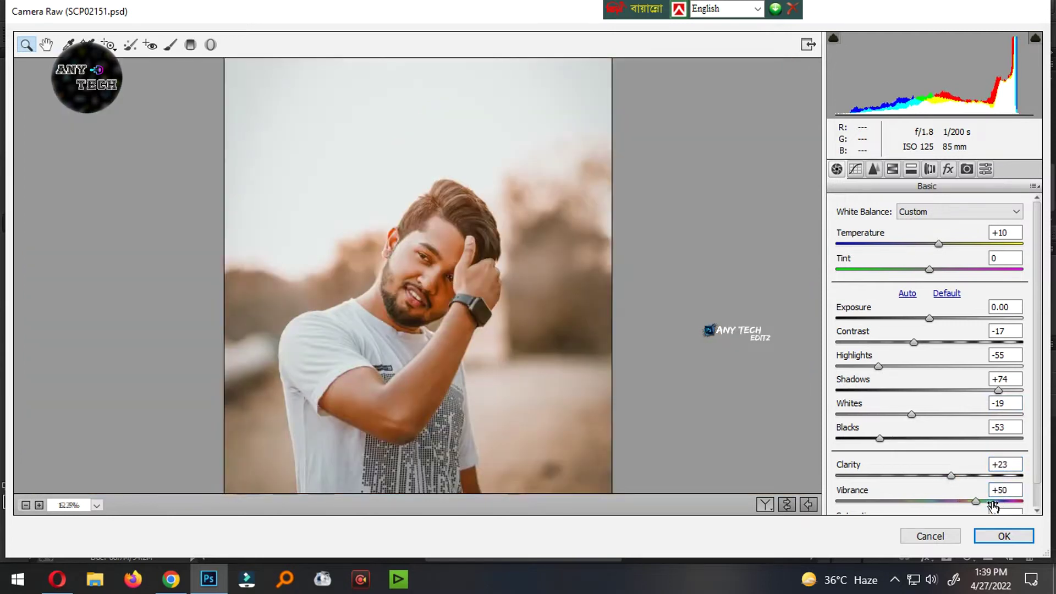
pyautogui.click(434, 281)
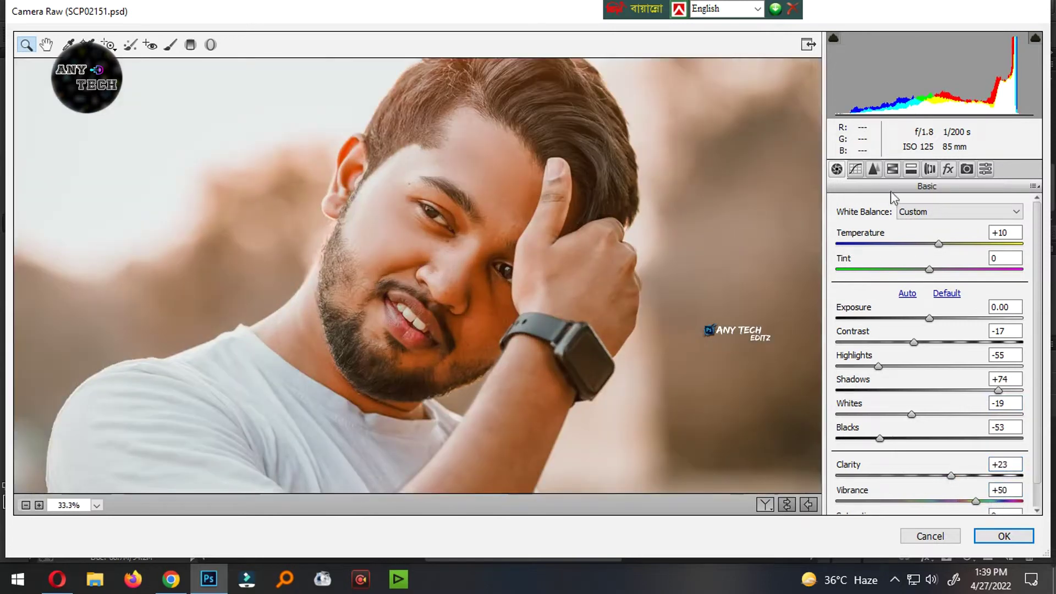
# Step: Raise HSL luminance for Yellows +89, Oranges +75 and Reds +47, and apply
pyautogui.click(892, 169)
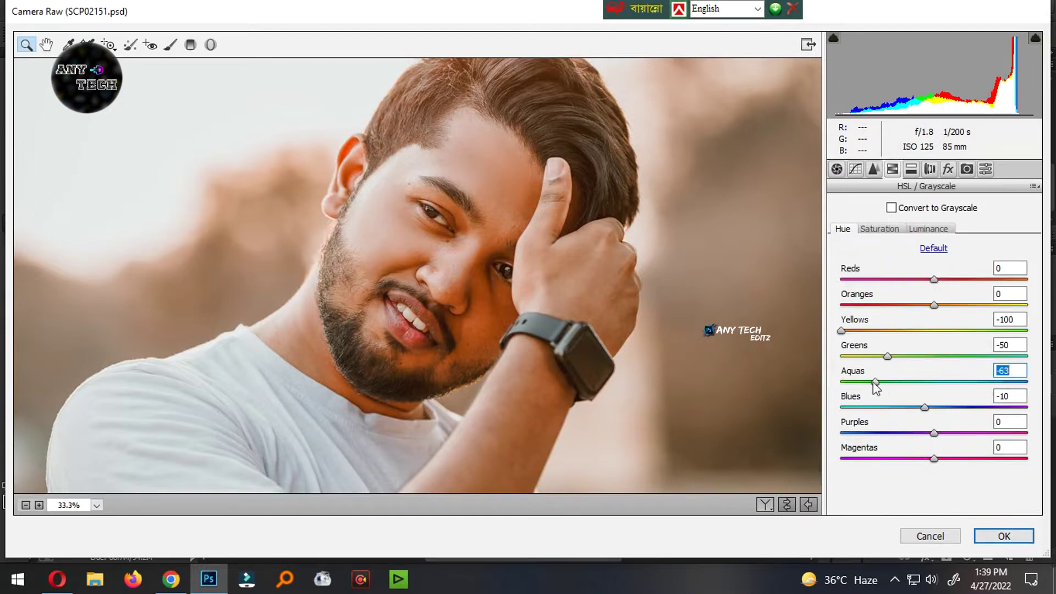
pyautogui.click(946, 232)
pyautogui.moveTo(955, 330); pyautogui.dragTo(1018, 331)
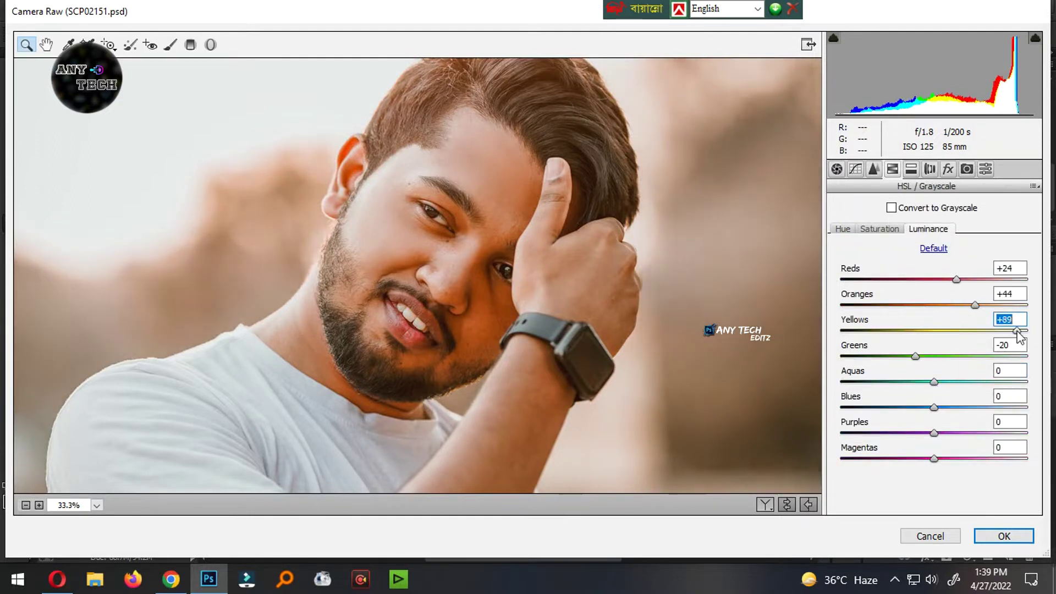
pyautogui.moveTo(975, 304); pyautogui.dragTo(1003, 304)
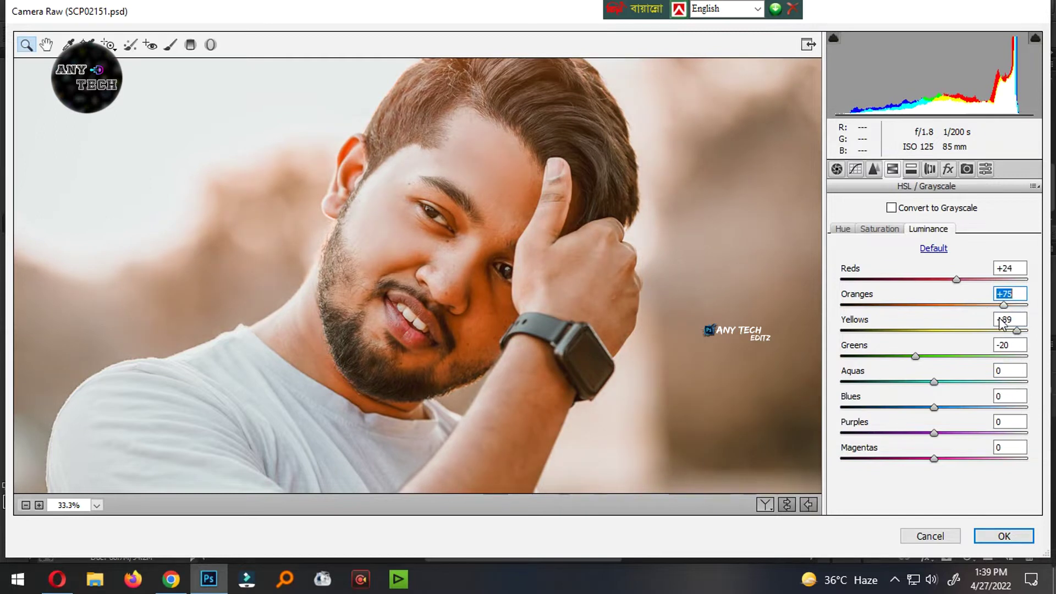
pyautogui.moveTo(958, 280); pyautogui.dragTo(984, 286)
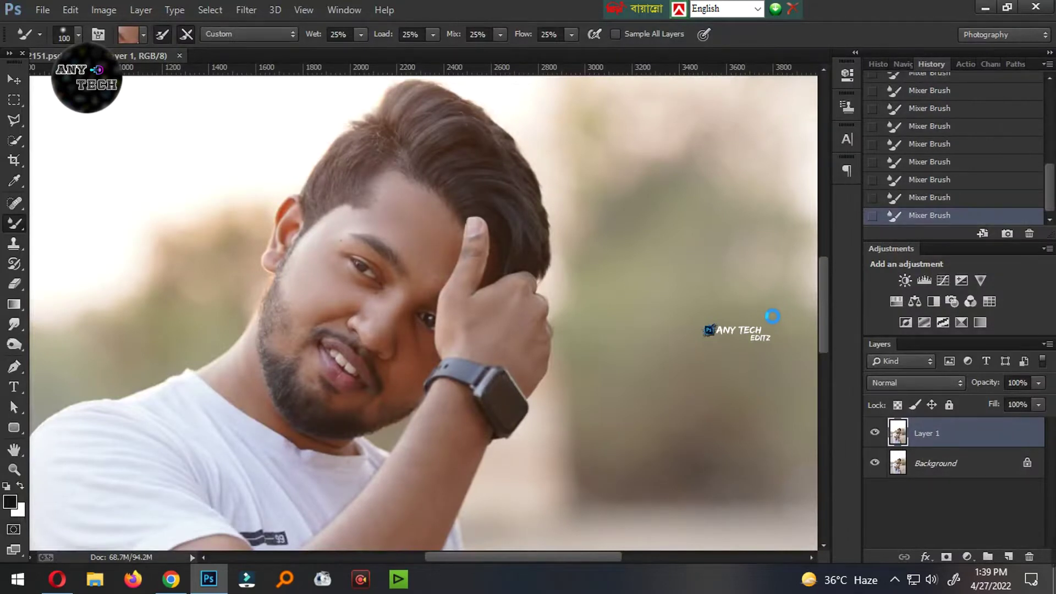
pyautogui.hotkey('ctrl', '0')
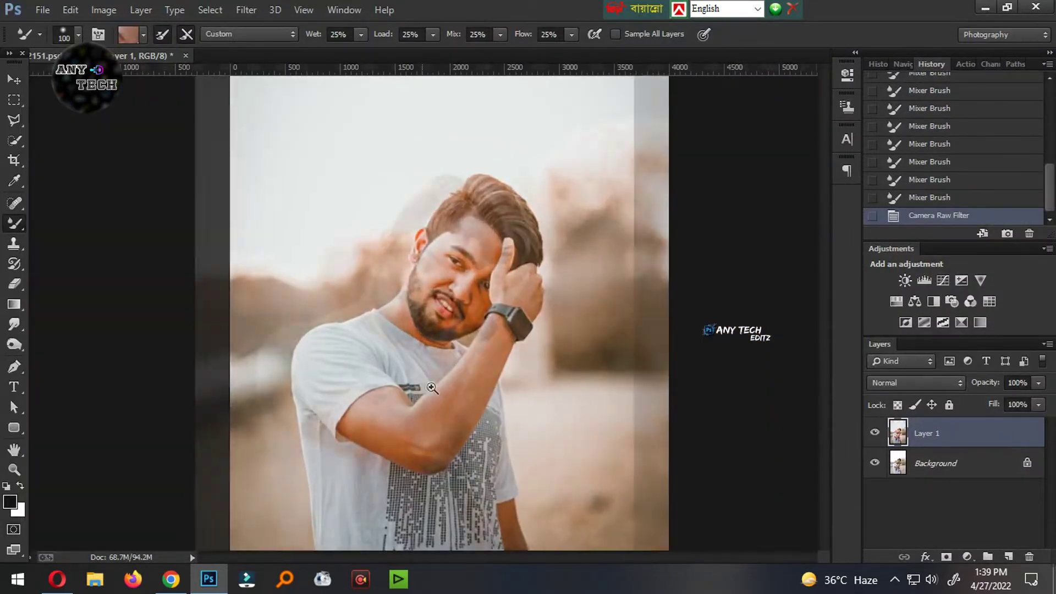
# Step: Smooth the skin along the jaw and cheek with Mixer Brush strokes, then fit the view
pyautogui.click(504, 238)
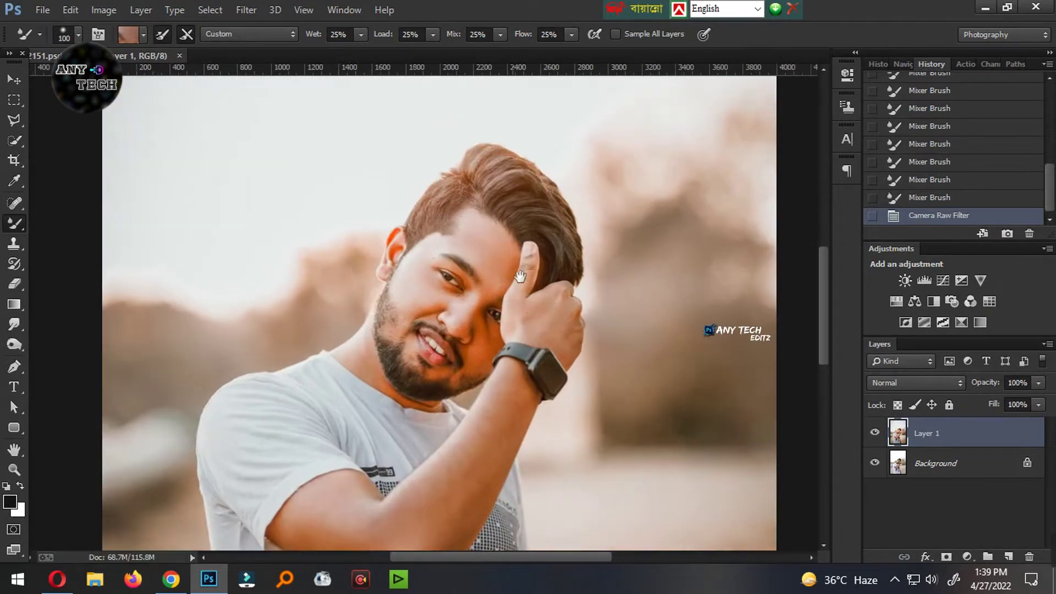
pyautogui.click(520, 277)
pyautogui.click(436, 330)
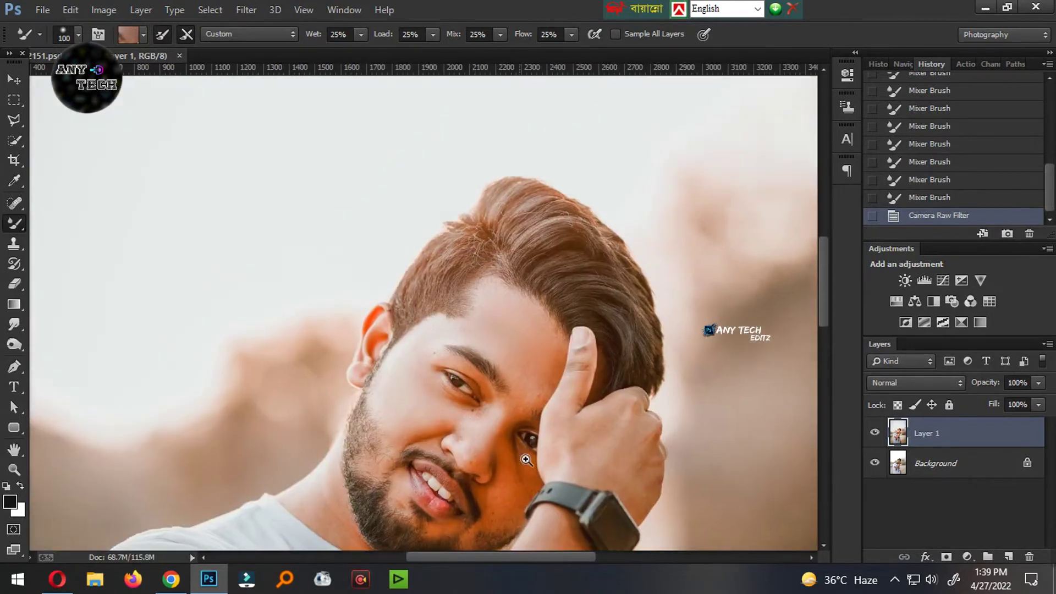
pyautogui.click(526, 460)
pyautogui.click(479, 379)
pyautogui.click(502, 420)
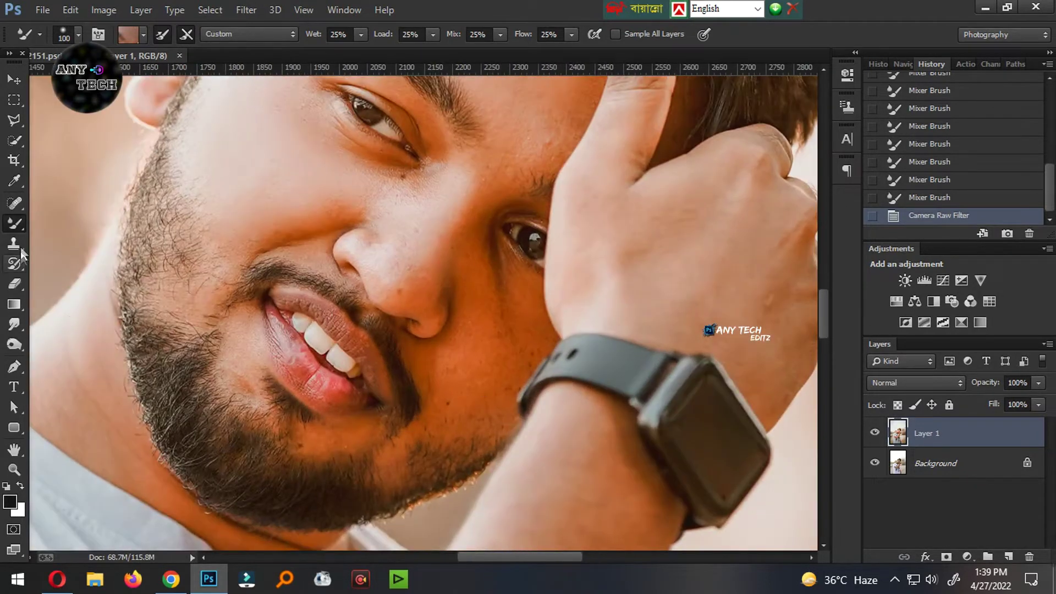
pyautogui.moveTo(565, 352)
pyautogui.mouseDown()
pyautogui.moveTo(536, 367)
pyautogui.moveTo(514, 405)
pyautogui.mouseUp()
pyautogui.moveTo(512, 330); pyautogui.dragTo(509, 311)
pyautogui.moveTo(502, 419)
pyautogui.mouseDown()
pyautogui.moveTo(490, 438)
pyautogui.moveTo(524, 377)
pyautogui.mouseUp()
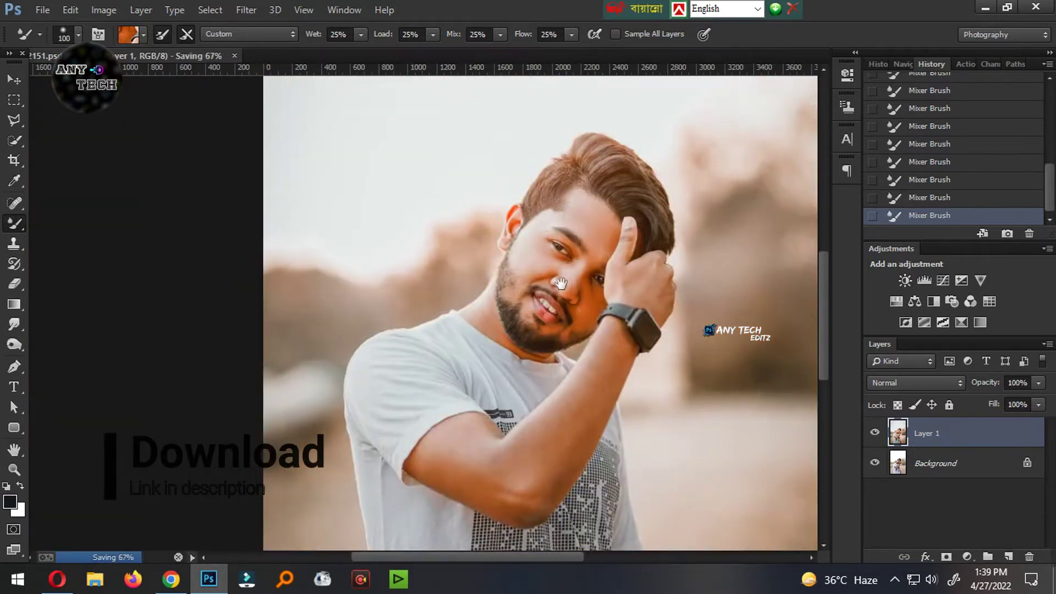
pyautogui.moveTo(561, 283); pyautogui.dragTo(338, 413)
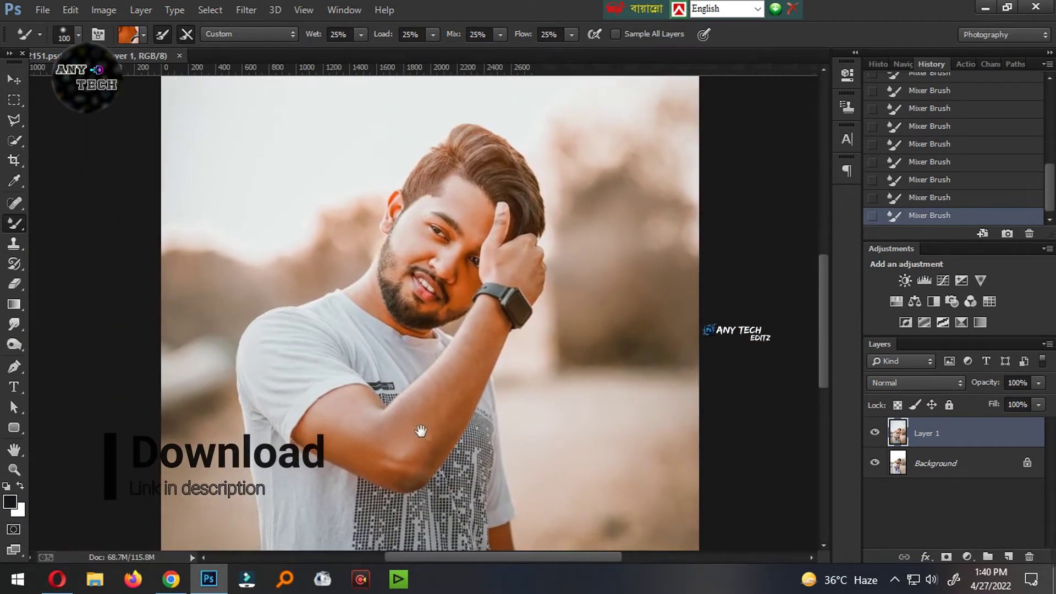
pyautogui.moveTo(420, 431); pyautogui.dragTo(458, 456)
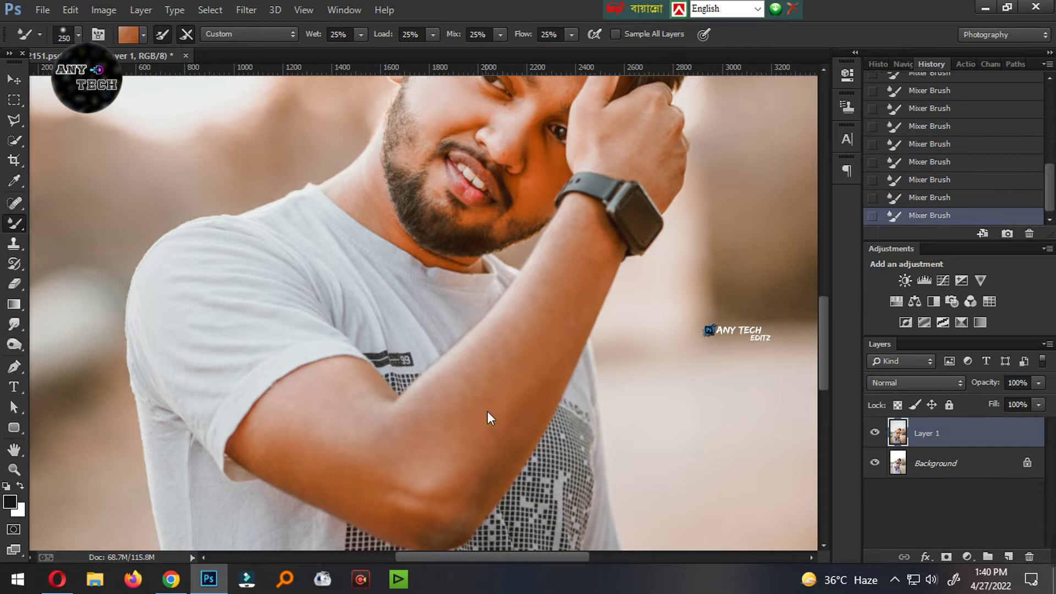
pyautogui.hotkey('ctrl', '0')
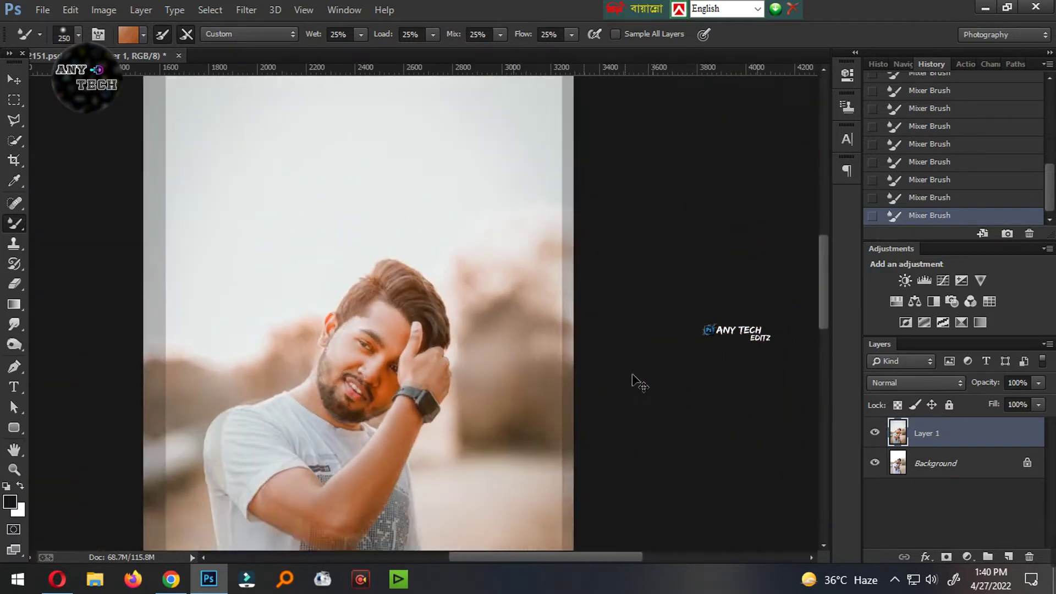
# Step: Launch SkinFiner and set Fine smoothing to -100
pyautogui.click(246, 10)
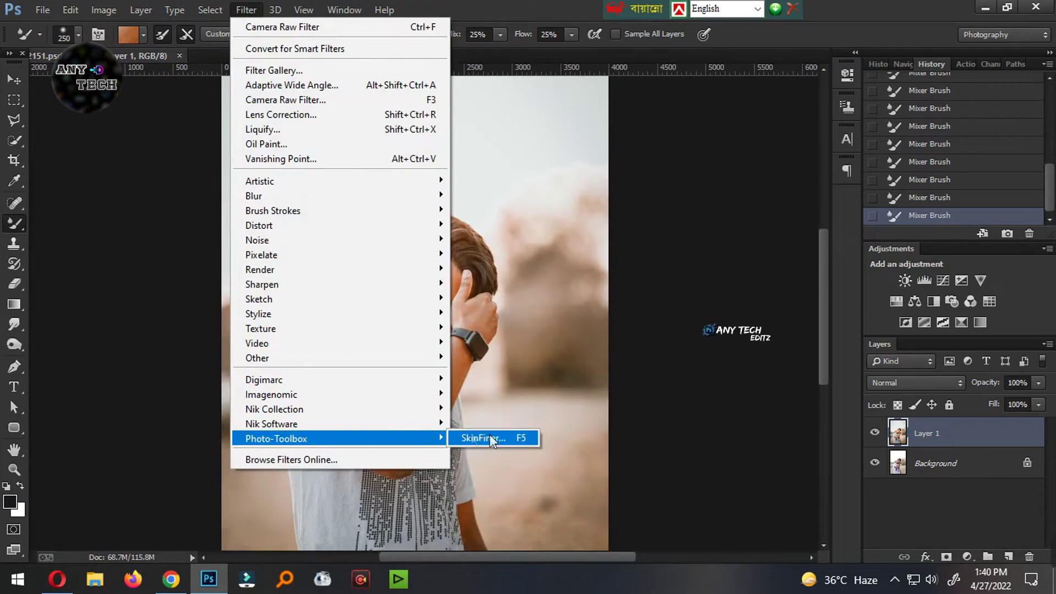
pyautogui.click(491, 437)
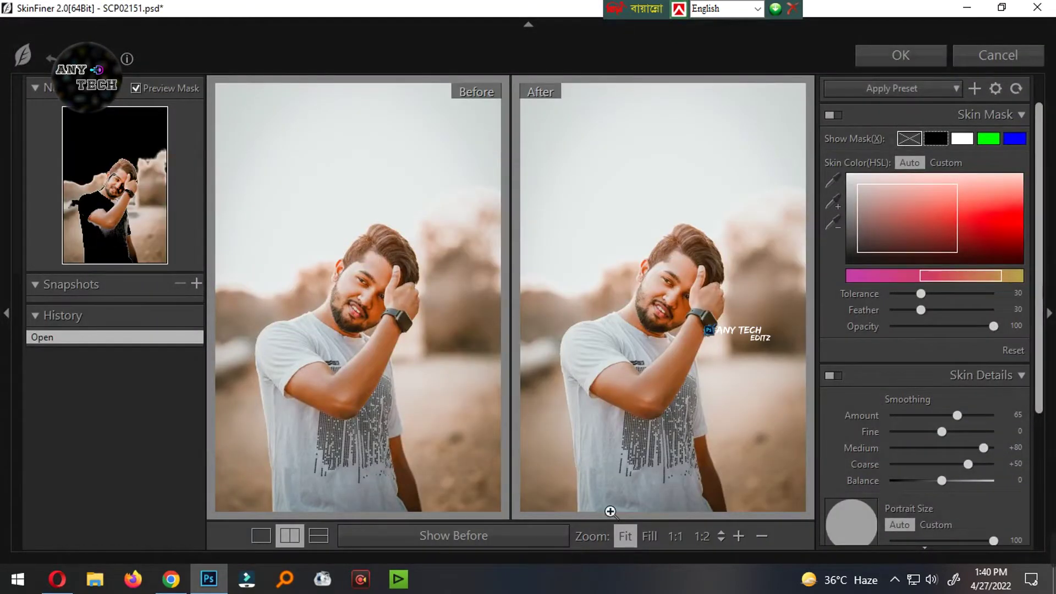
pyautogui.click(663, 303)
pyautogui.click(894, 432)
pyautogui.moveTo(895, 432); pyautogui.dragTo(850, 442)
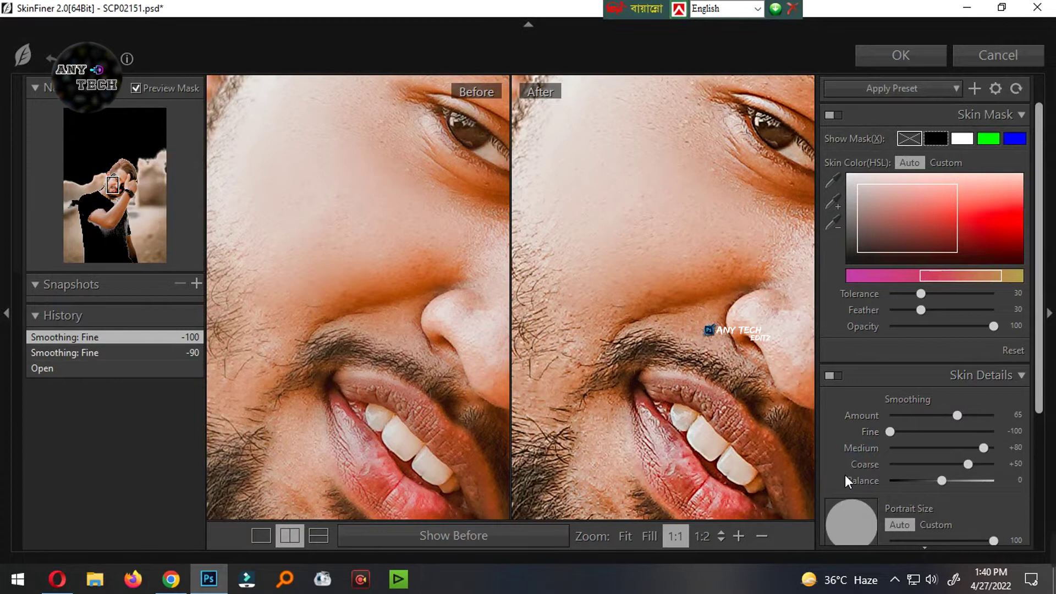
pyautogui.hotkey('ctrl', '-')
pyautogui.hotkey('ctrl', '-')
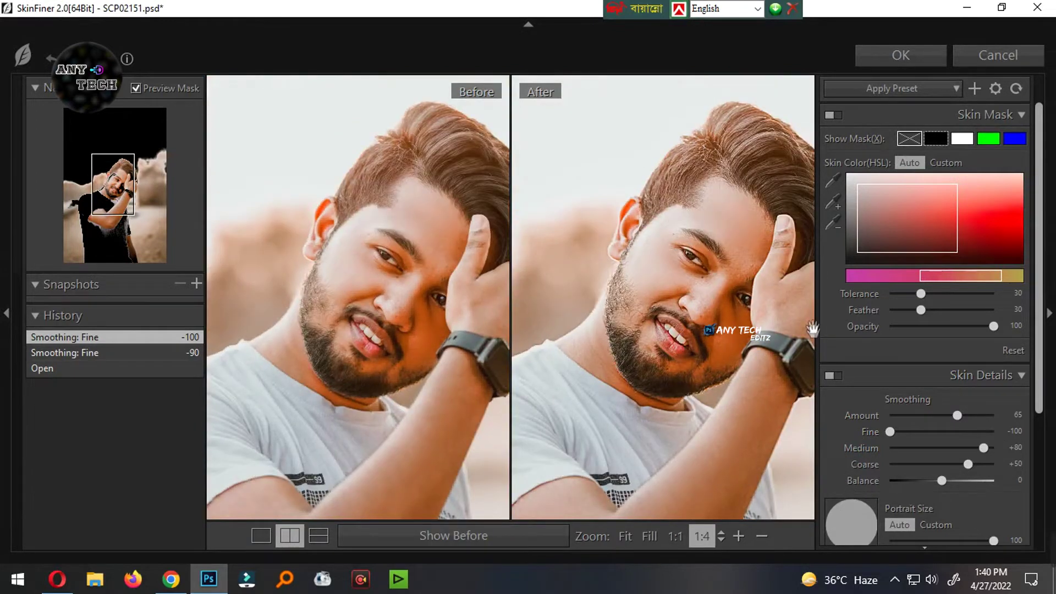
# Step: Raise skin-tone saturation to +18 and apply SkinFiner to the photo
pyautogui.moveTo(812, 329); pyautogui.dragTo(628, 375)
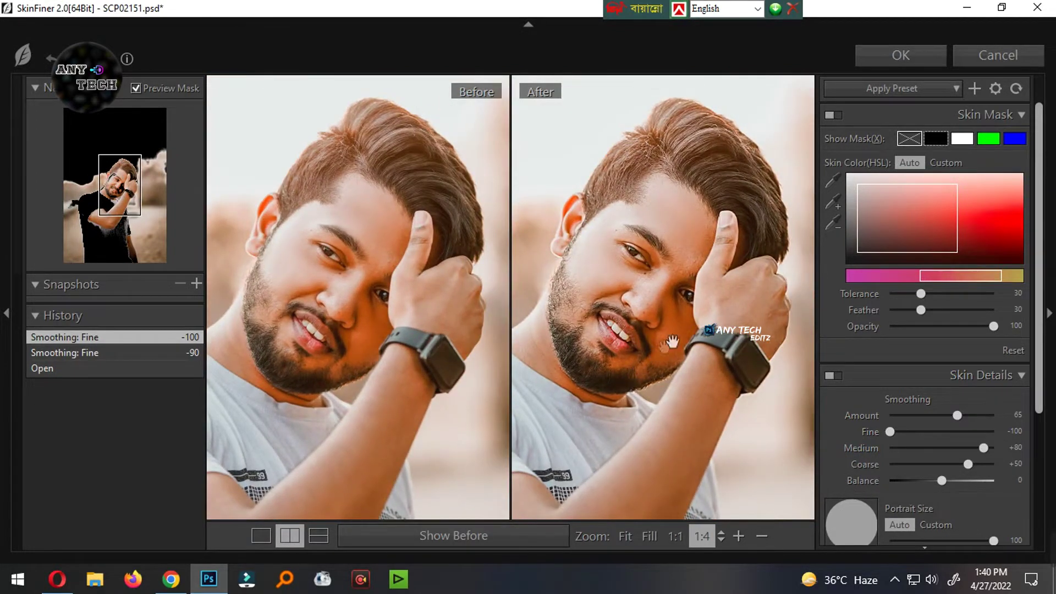
pyautogui.scroll(-3, 911, 382)
pyautogui.scroll(-2, 935, 424)
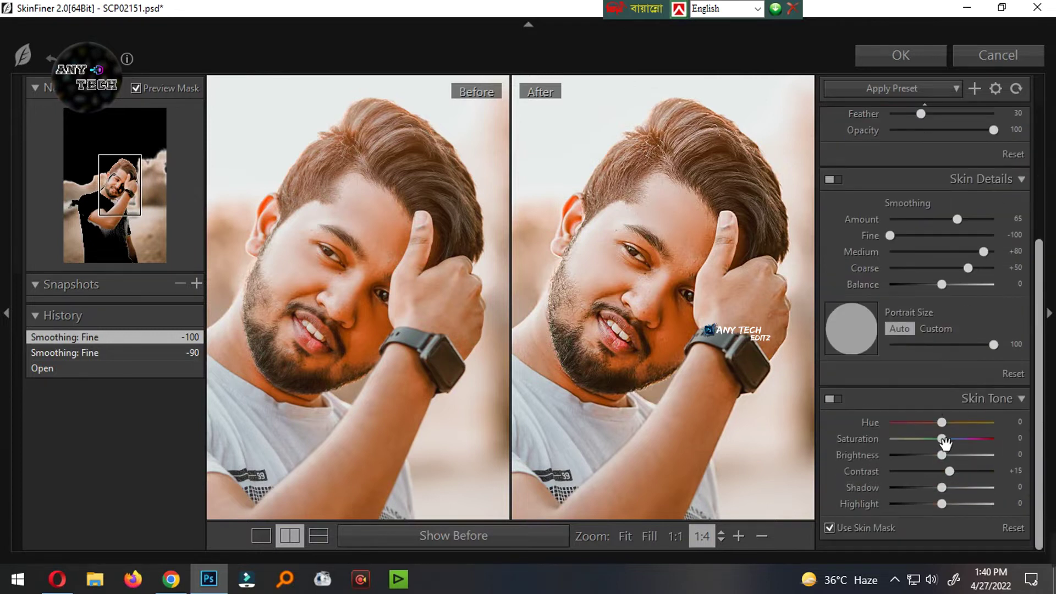
pyautogui.hotkey('ctrl', '0')
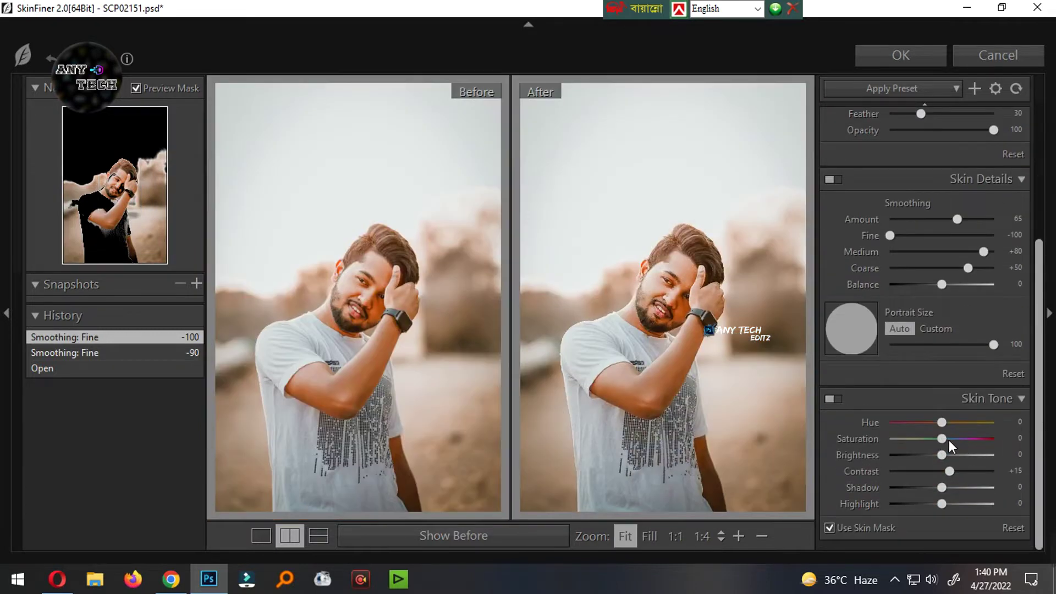
pyautogui.moveTo(949, 447); pyautogui.dragTo(953, 447)
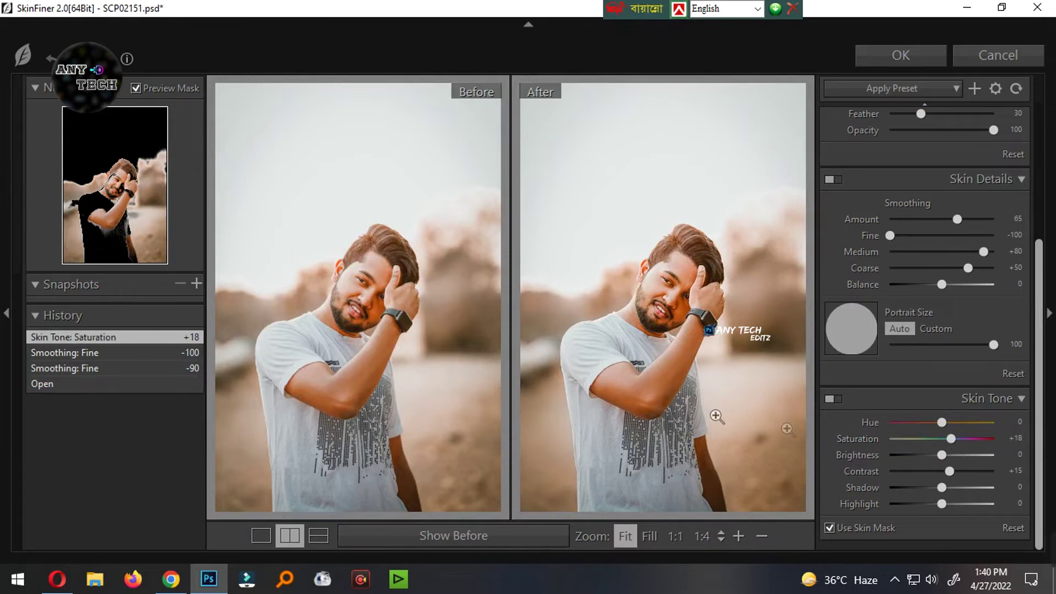
pyautogui.click(693, 267)
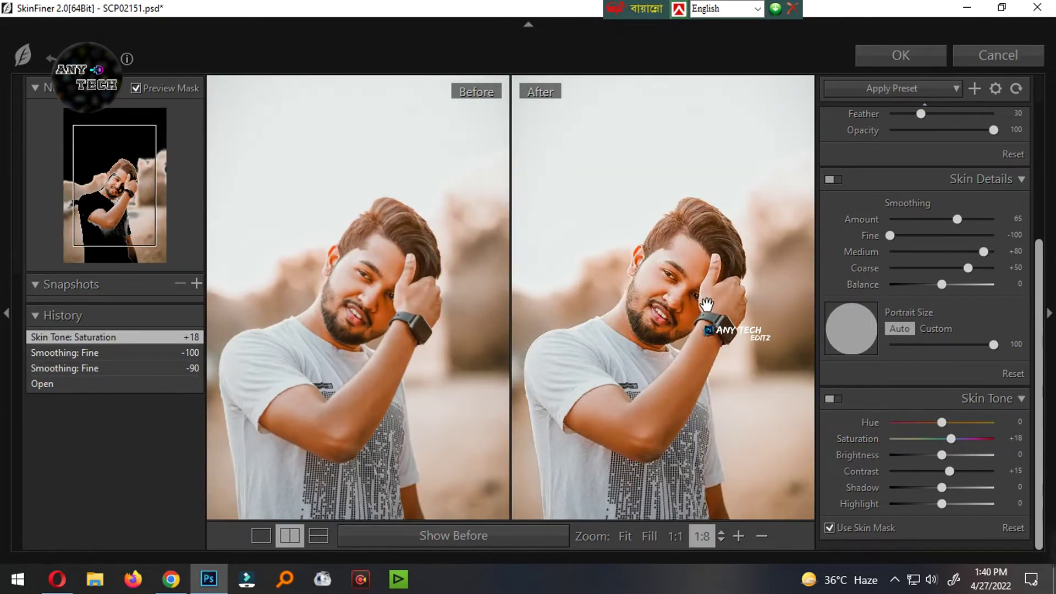
pyautogui.click(706, 304)
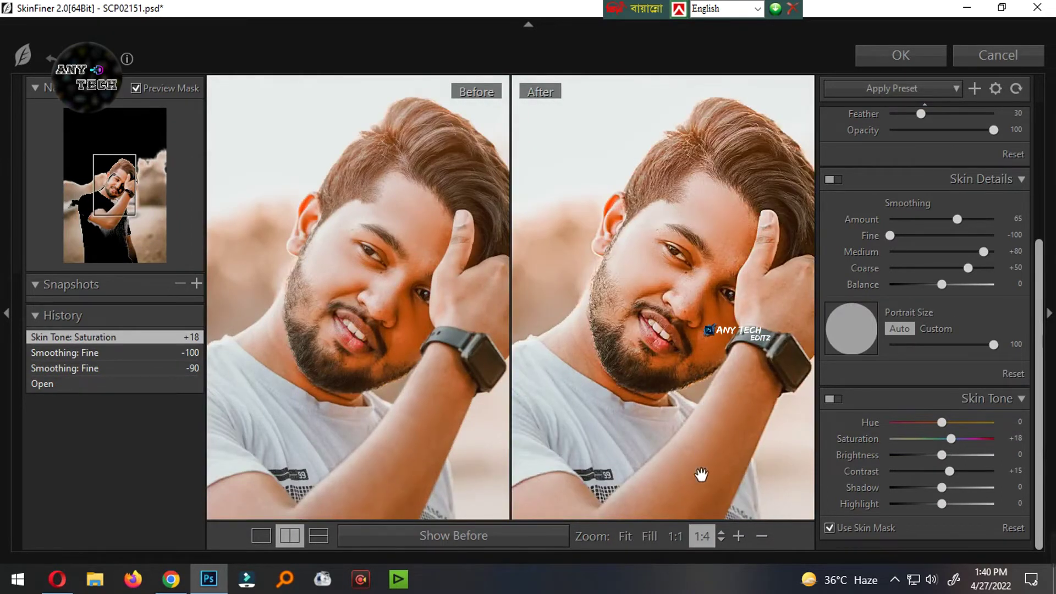
pyautogui.click(910, 61)
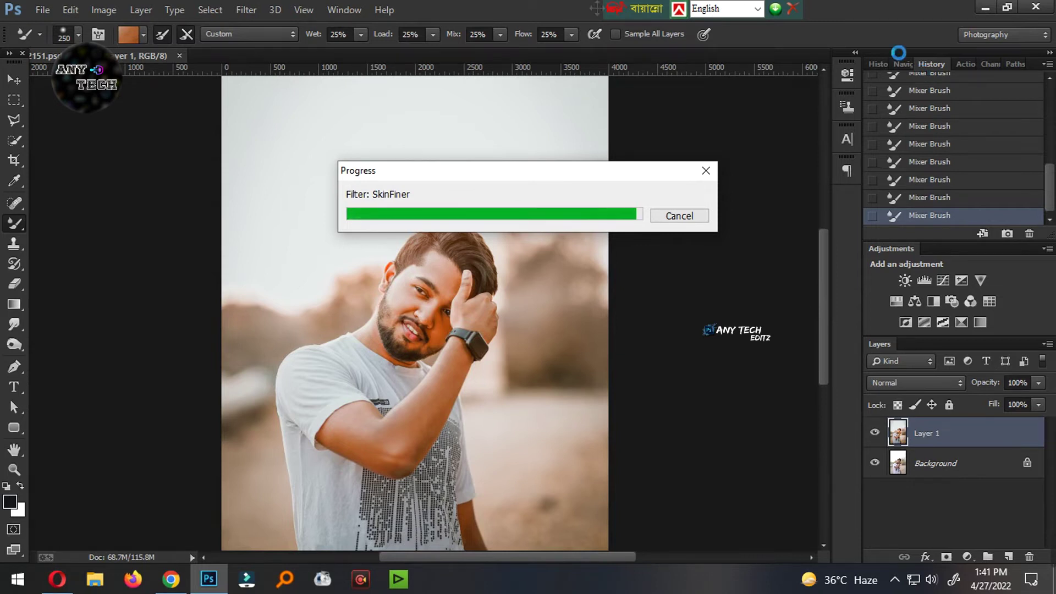
# Step: Compare the SkinFiner-smoothed layer against the original and save the document
pyautogui.scroll(5, 486, 436)
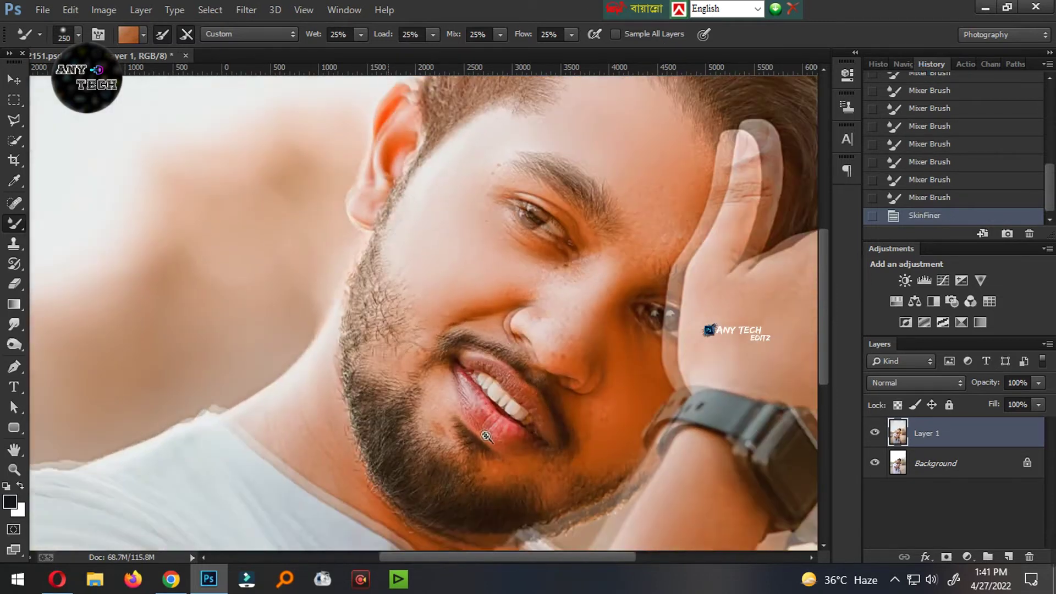
pyautogui.hotkey('ctrl', '0')
pyautogui.hotkey('ctrl', 's')
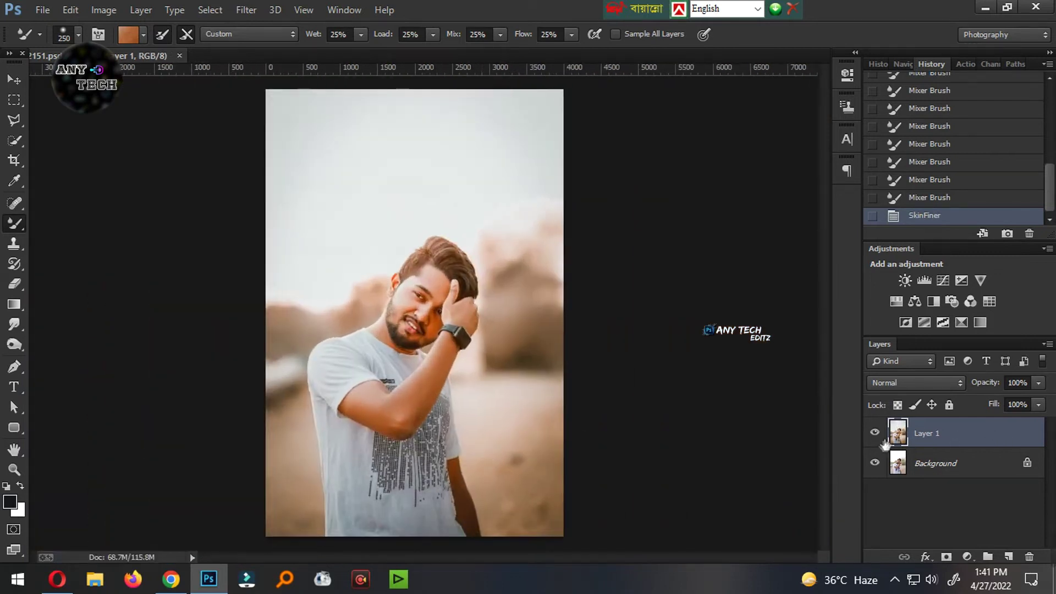
pyautogui.click(875, 432)
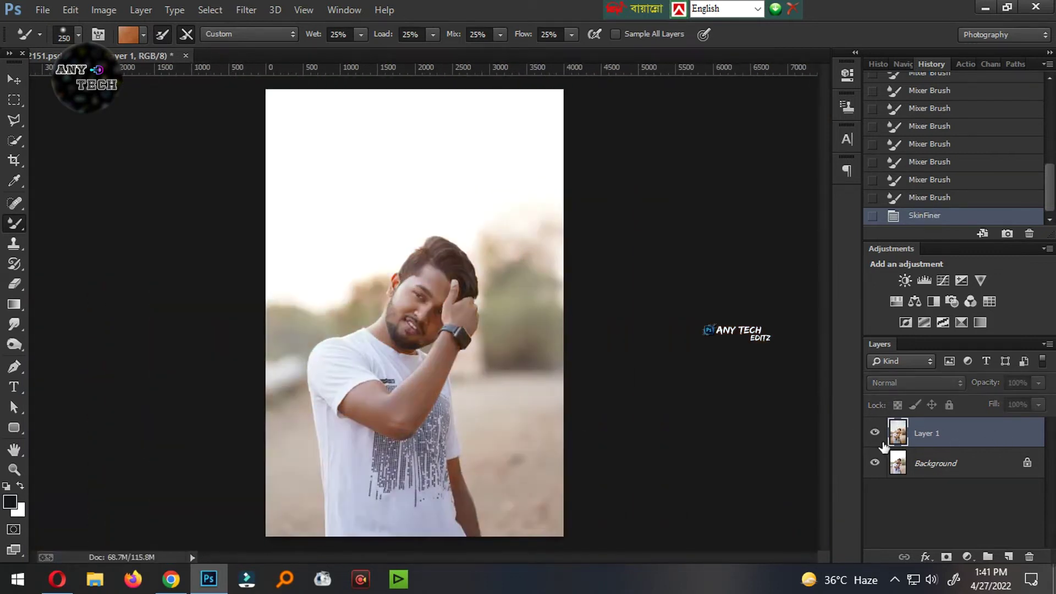
pyautogui.click(875, 432)
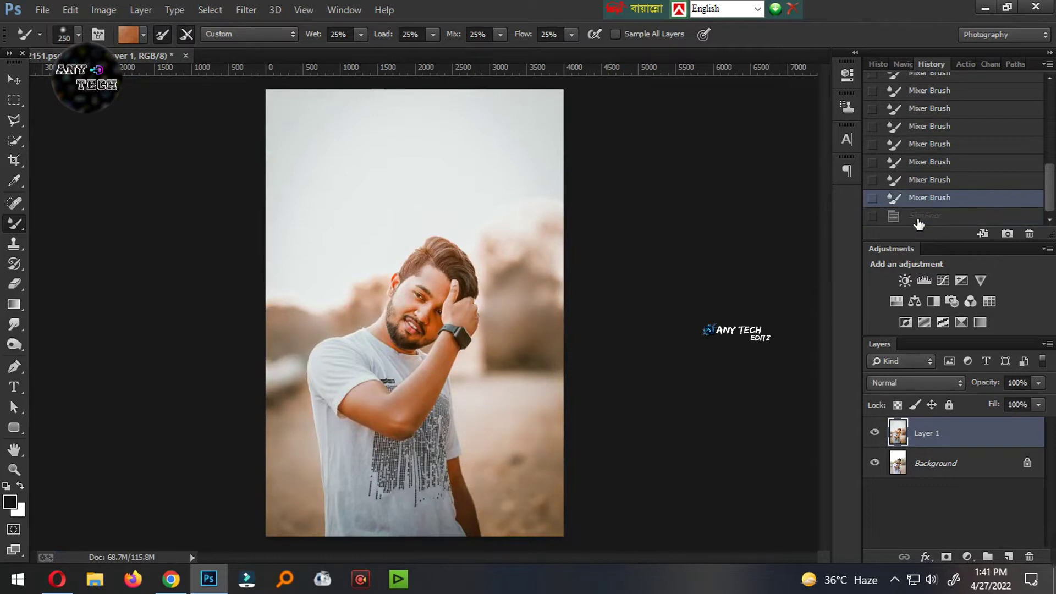
pyautogui.hotkey('ctrl', '+')
pyautogui.hotkey('ctrl', 's')
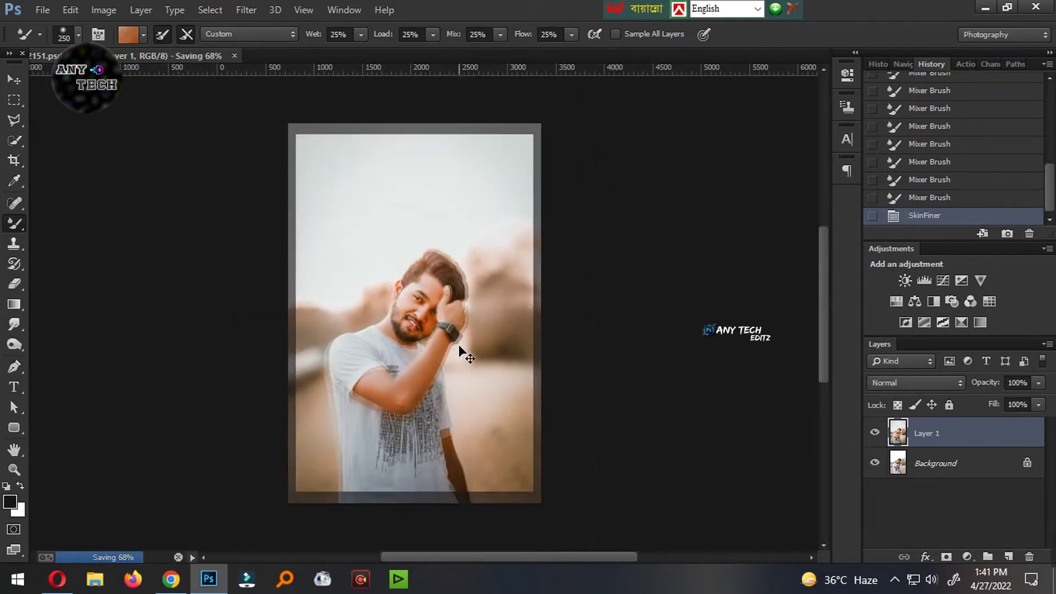
pyautogui.hotkey('ctrl', '+')
pyautogui.click(14, 80)
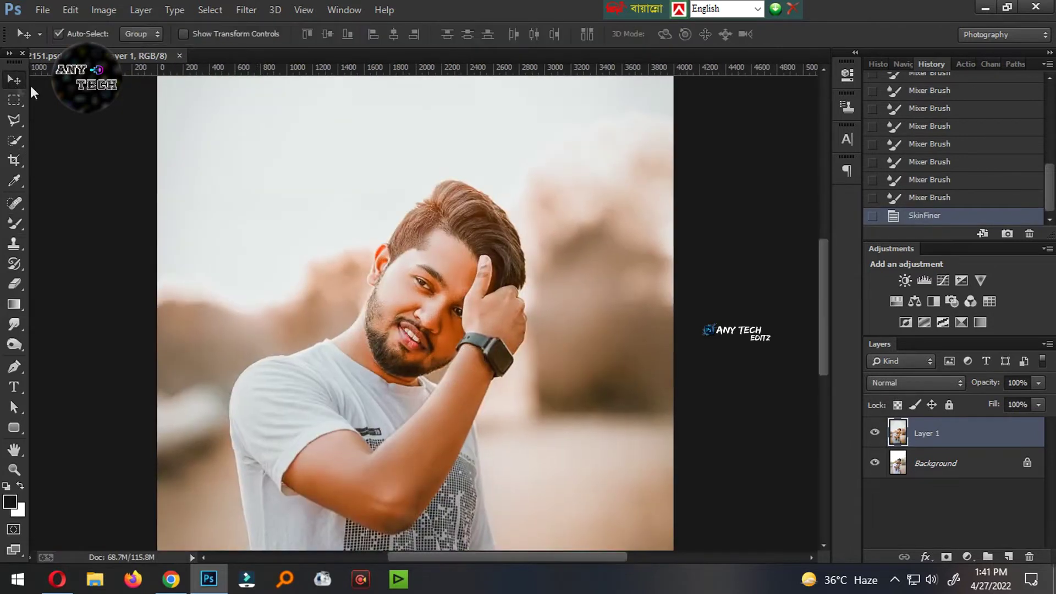
# Step: Lift the blacks in a new Camera Raw filter
pyautogui.hotkey('ctrl', 'shift', 'a')
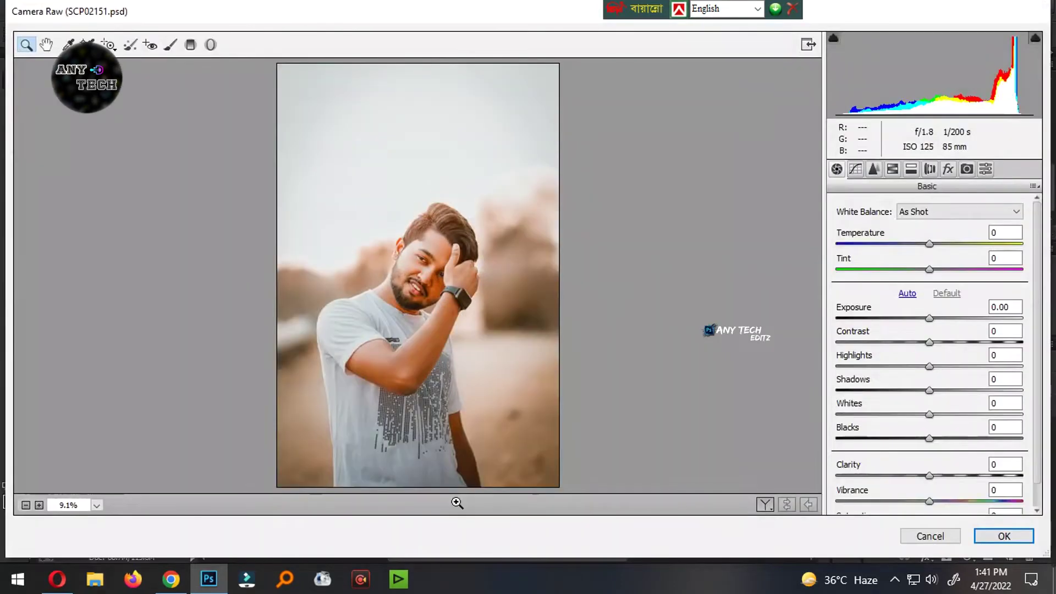
pyautogui.click(496, 301)
pyautogui.moveTo(948, 436); pyautogui.dragTo(970, 439)
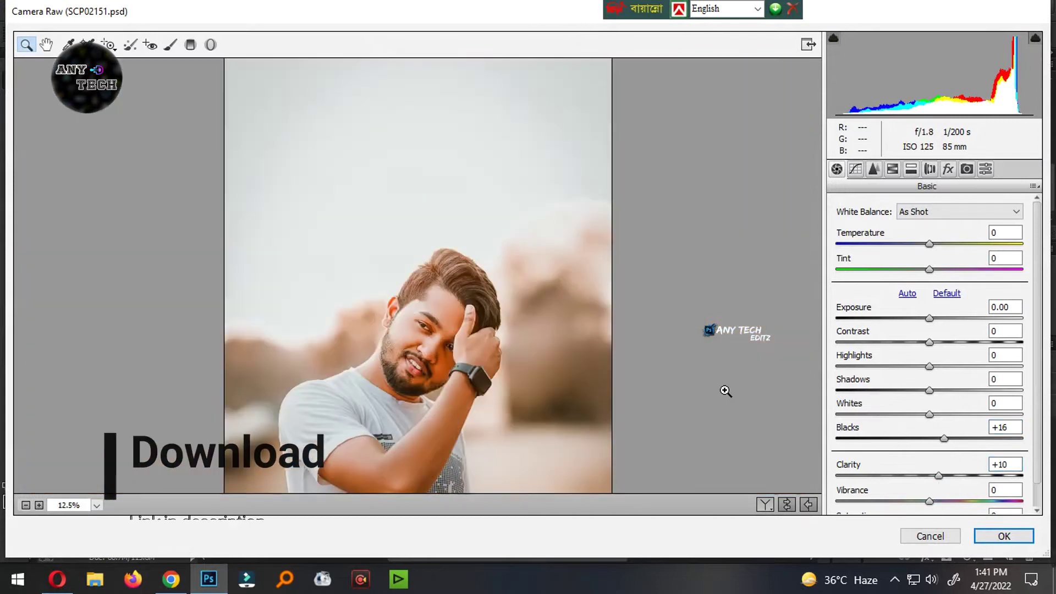
# Step: Boost green and blue primary saturation in Camera Calibration, keeping green hue at zero
pyautogui.click(966, 169)
pyautogui.moveTo(935, 413); pyautogui.dragTo(947, 432)
pyautogui.moveTo(983, 491); pyautogui.dragTo(972, 491)
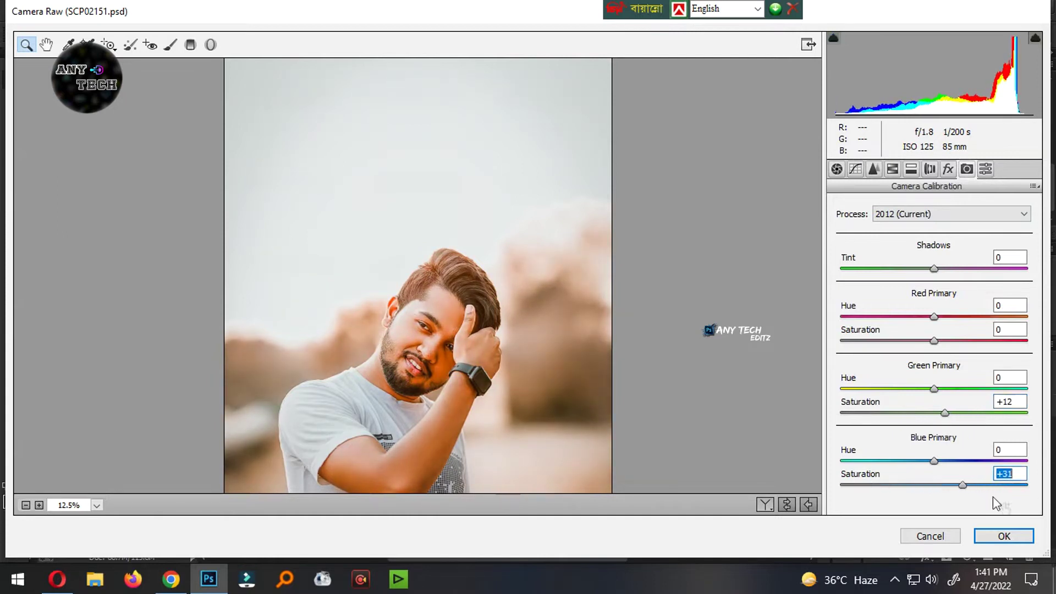
pyautogui.moveTo(934, 388); pyautogui.dragTo(880, 389)
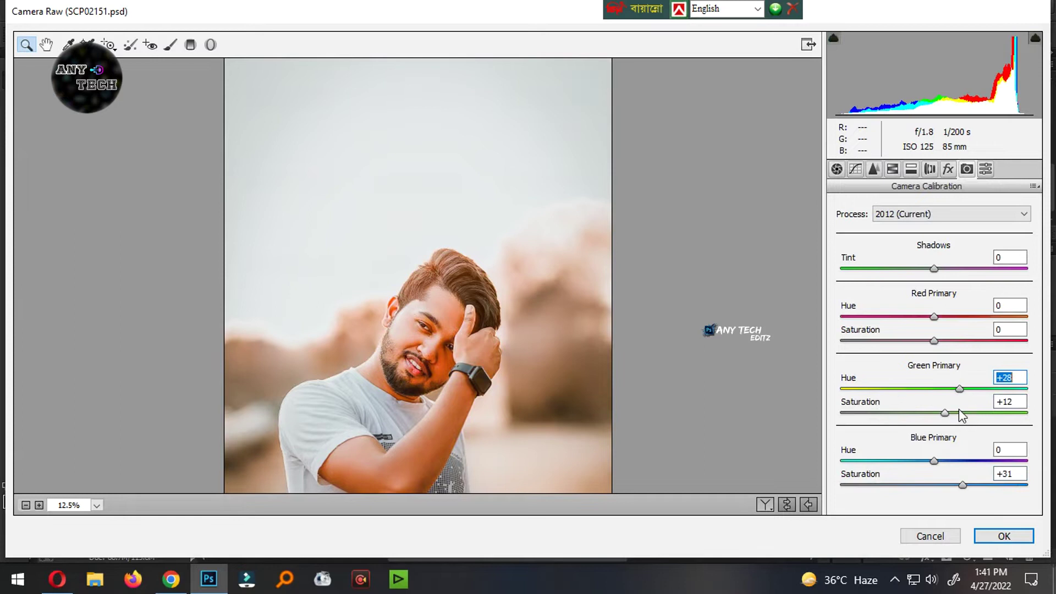
pyautogui.click(955, 461)
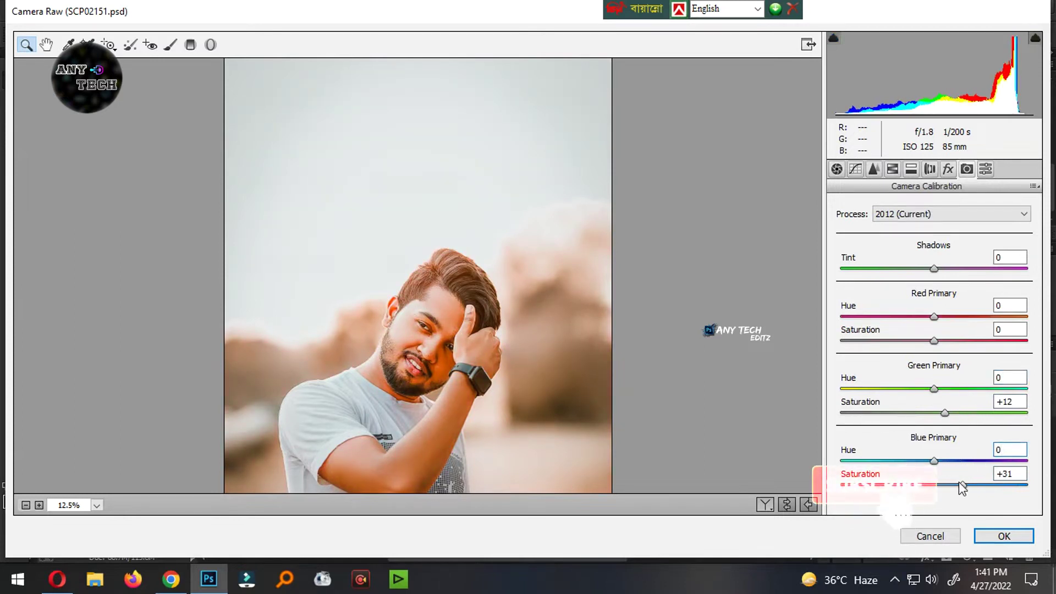
pyautogui.moveTo(962, 487); pyautogui.dragTo(952, 485)
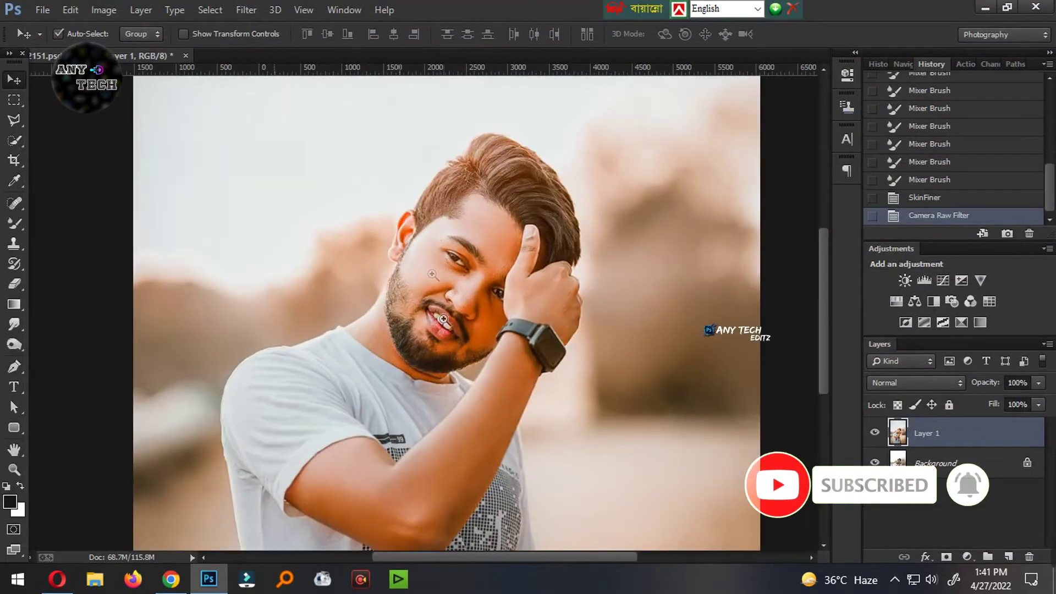
# Step: Save the graded file and switch to the regular Brush tool
pyautogui.hotkey('ctrl', 's')
pyautogui.hotkey('ctrl', '-')
pyautogui.hotkey('ctrl', '-')
pyautogui.hotkey('ctrl', '+')
pyautogui.hotkey('ctrl', '+')
pyautogui.hotkey('ctrl', '+')
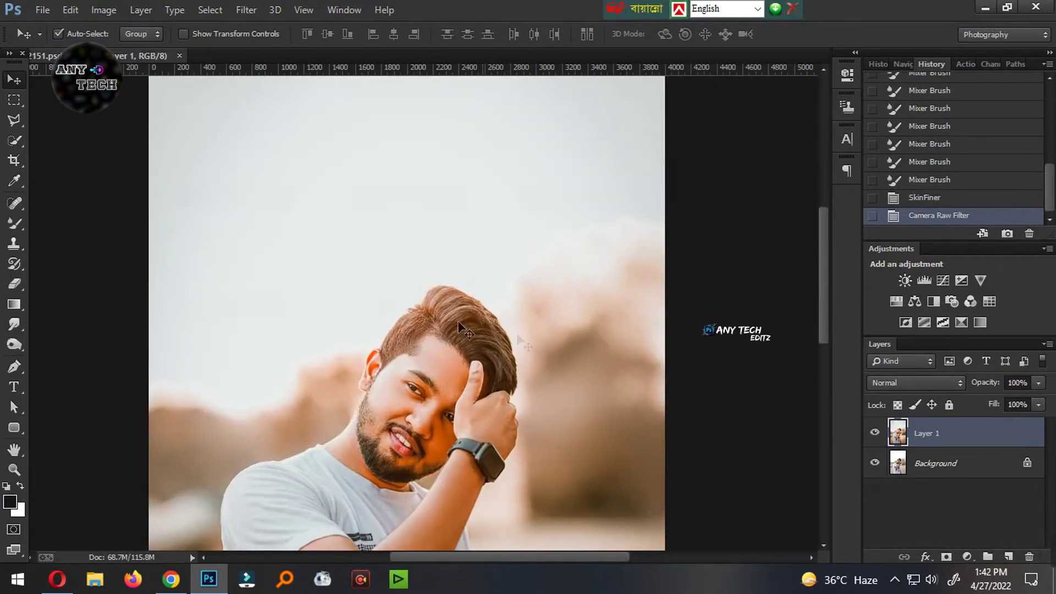
pyautogui.rightClick(18, 232)
pyautogui.click(59, 223)
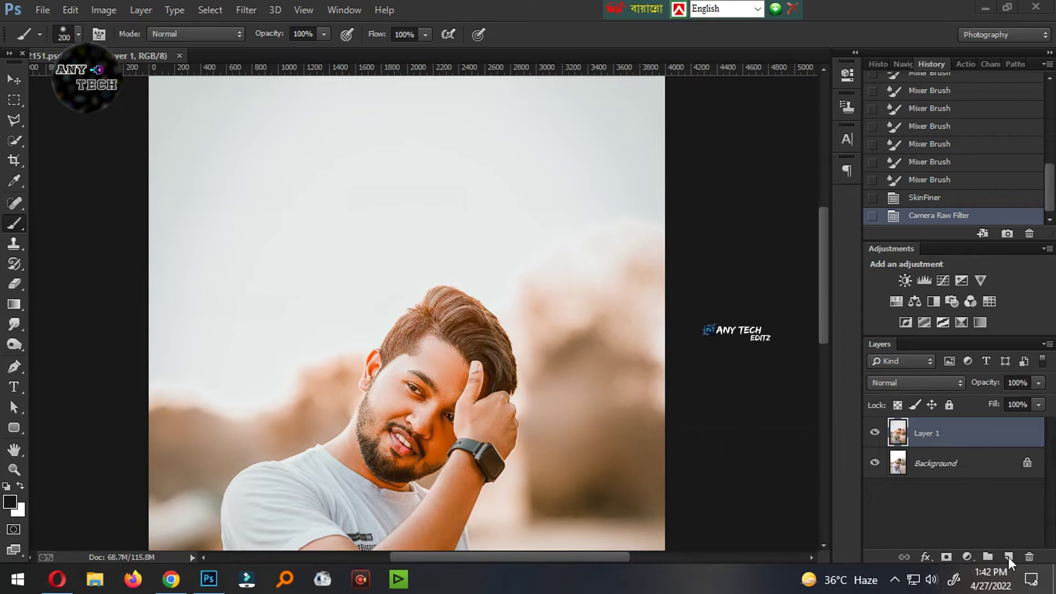
# Step: Add a new Screen-blended layer with red #ff0000 as the paint colour
pyautogui.click(1009, 556)
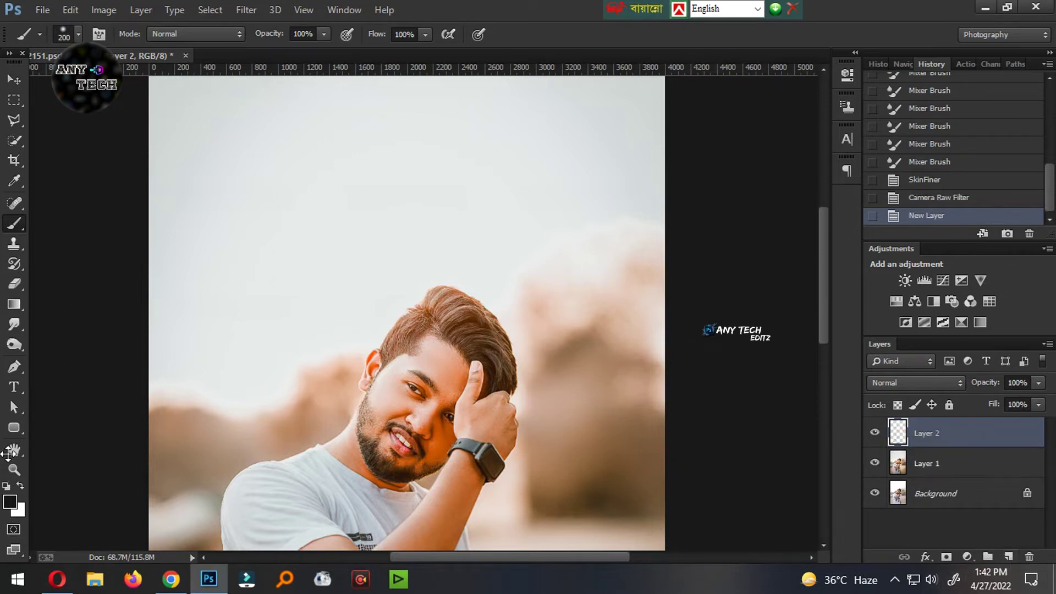
pyautogui.click(10, 502)
pyautogui.write('ff0000')
pyautogui.press('Return')
pyautogui.click(912, 382)
pyautogui.click(902, 130)
# Step: Enlarge the red dab into a large glow with Free Transform
pyautogui.click(16, 83)
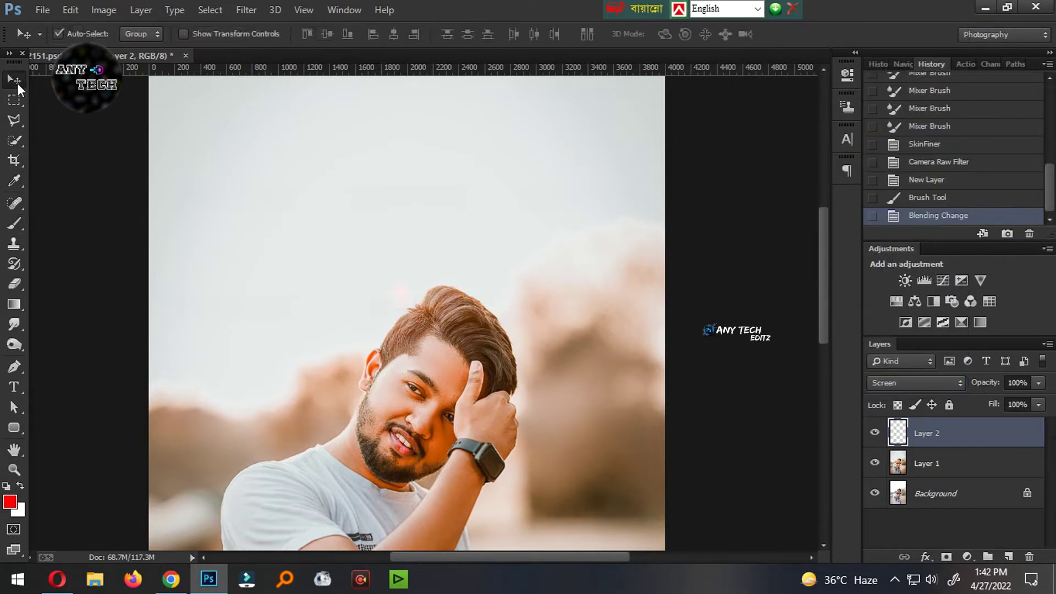
pyautogui.hotkey('ctrl', 't')
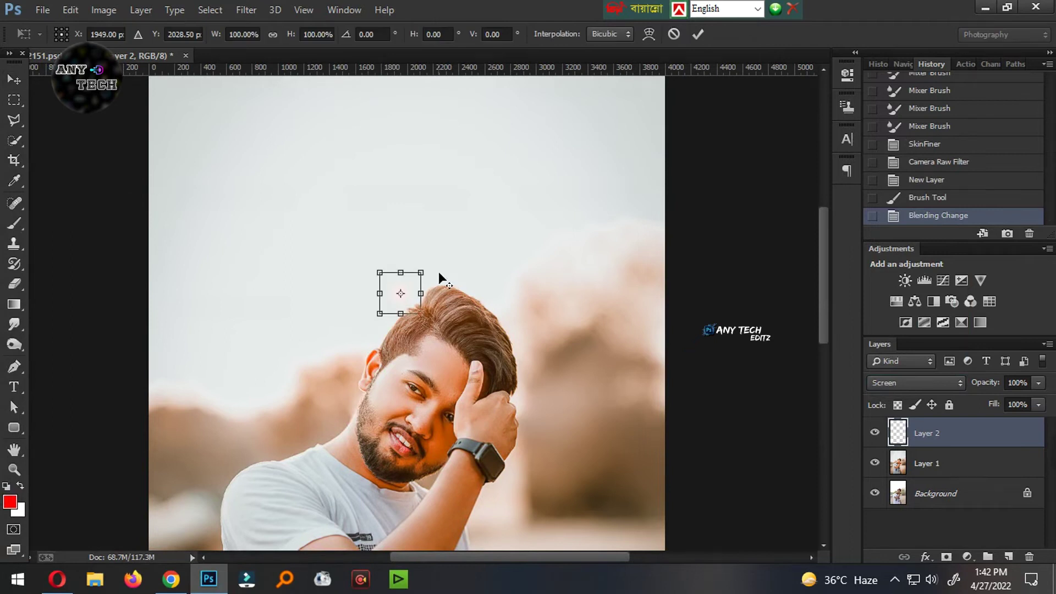
pyautogui.moveTo(487, 253); pyautogui.dragTo(625, 183)
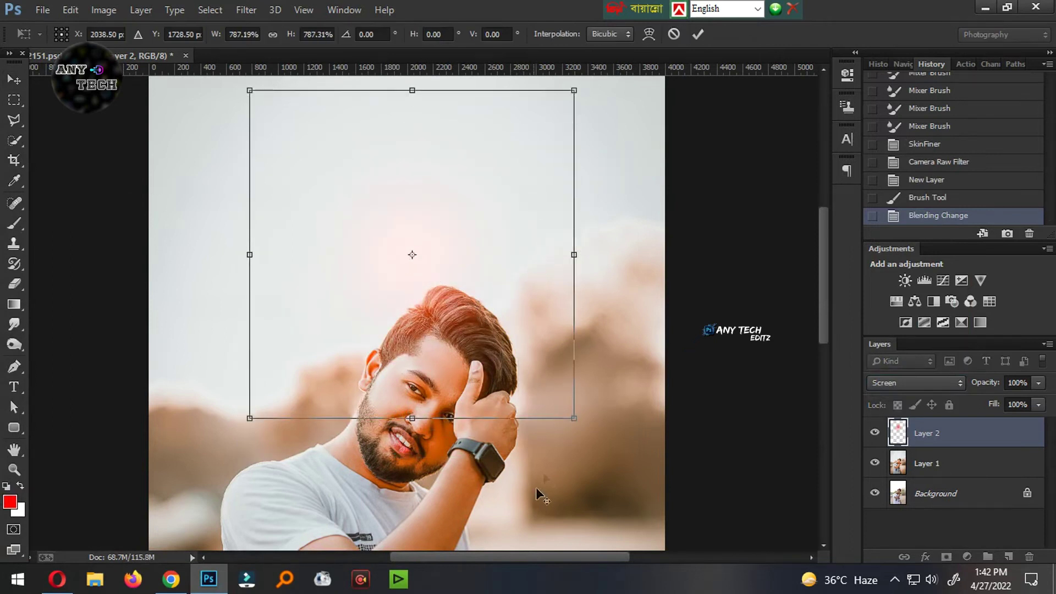
pyautogui.moveTo(587, 417); pyautogui.dragTo(615, 459)
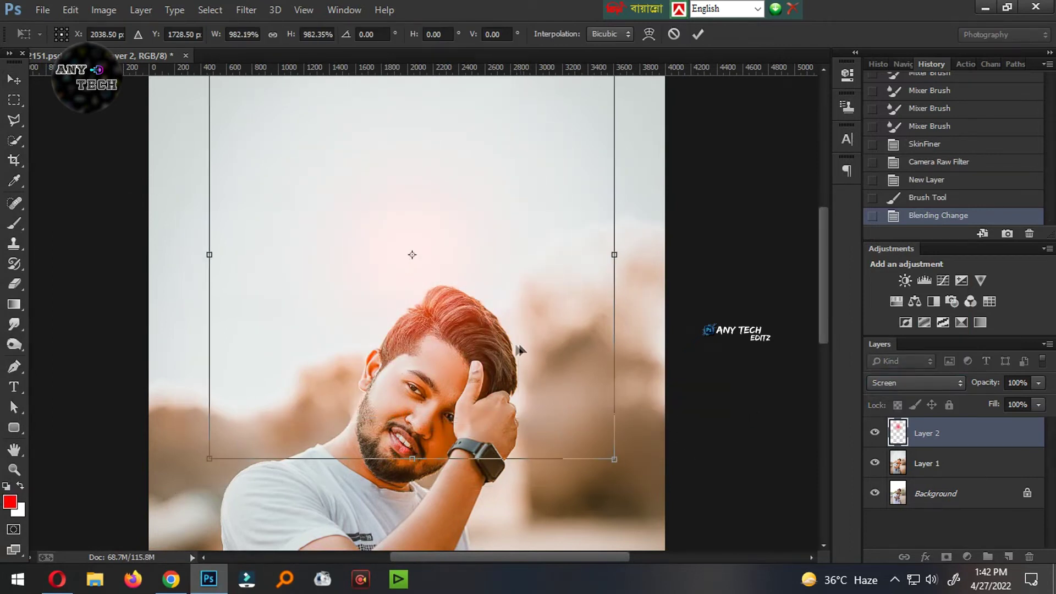
pyautogui.press('Return')
# Step: Move the red glow to the upper right beside the man's head
pyautogui.scroll(-5, 442, 248)
pyautogui.scroll(1, 443, 247)
pyautogui.moveTo(443, 234)
pyautogui.mouseDown()
pyautogui.moveTo(503, 384)
pyautogui.moveTo(353, 295)
pyautogui.mouseUp()
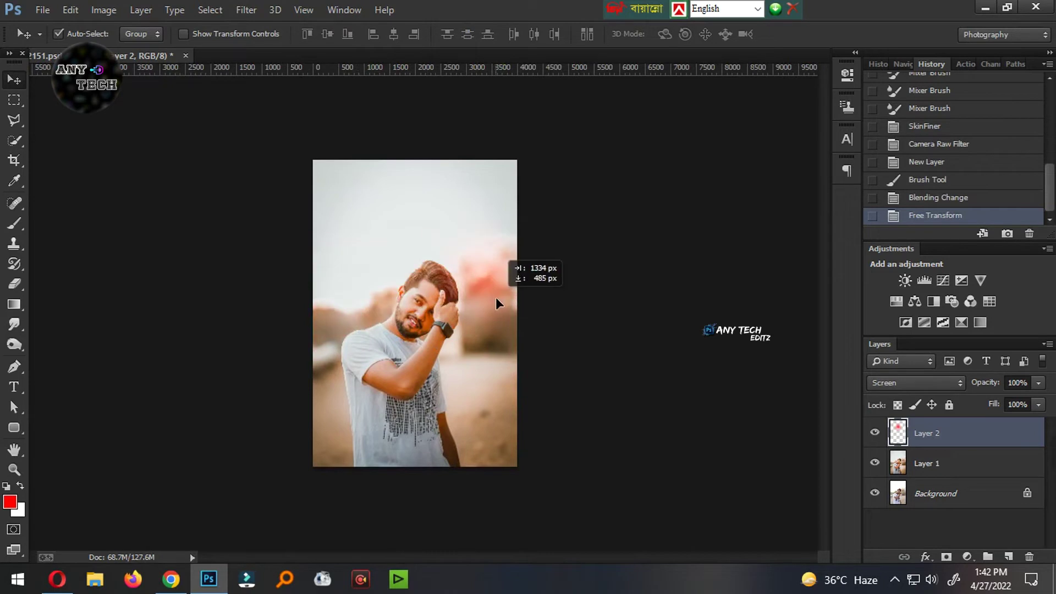
pyautogui.moveTo(366, 315); pyautogui.dragTo(497, 296)
pyautogui.scroll(2, 468, 318)
pyautogui.moveTo(549, 415)
pyautogui.mouseDown()
pyautogui.moveTo(523, 250)
pyautogui.moveTo(377, 406)
pyautogui.moveTo(513, 365)
pyautogui.mouseUp()
pyautogui.scroll(-3, 279, 431)
pyautogui.scroll(2, 389, 379)
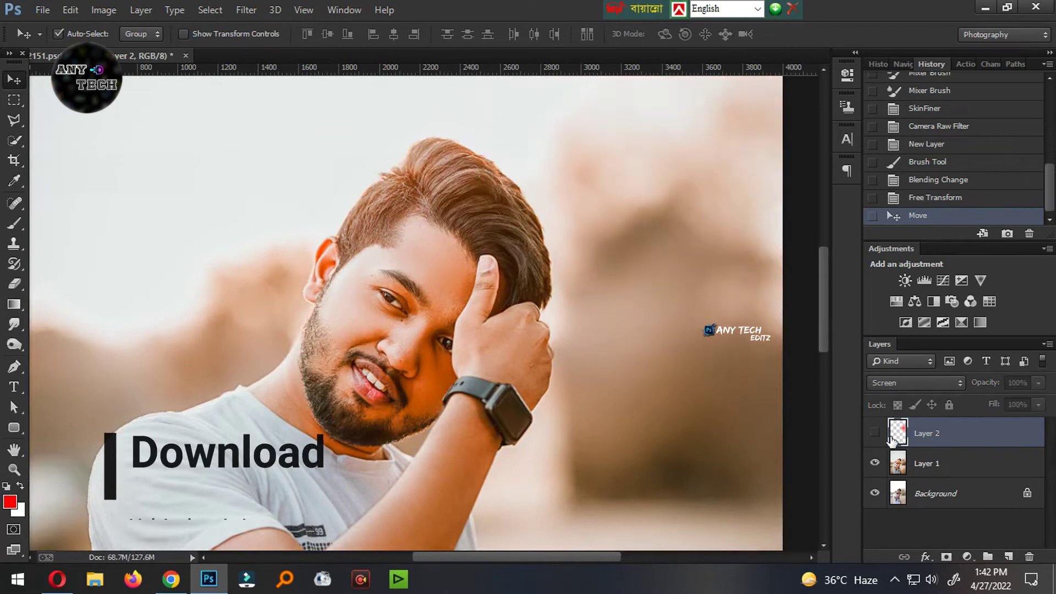
# Step: Shift the glow's hue to about +26 so it turns warm orange
pyautogui.moveTo(566, 297); pyautogui.dragTo(499, 396)
pyautogui.hotkey('ctrl', 'u')
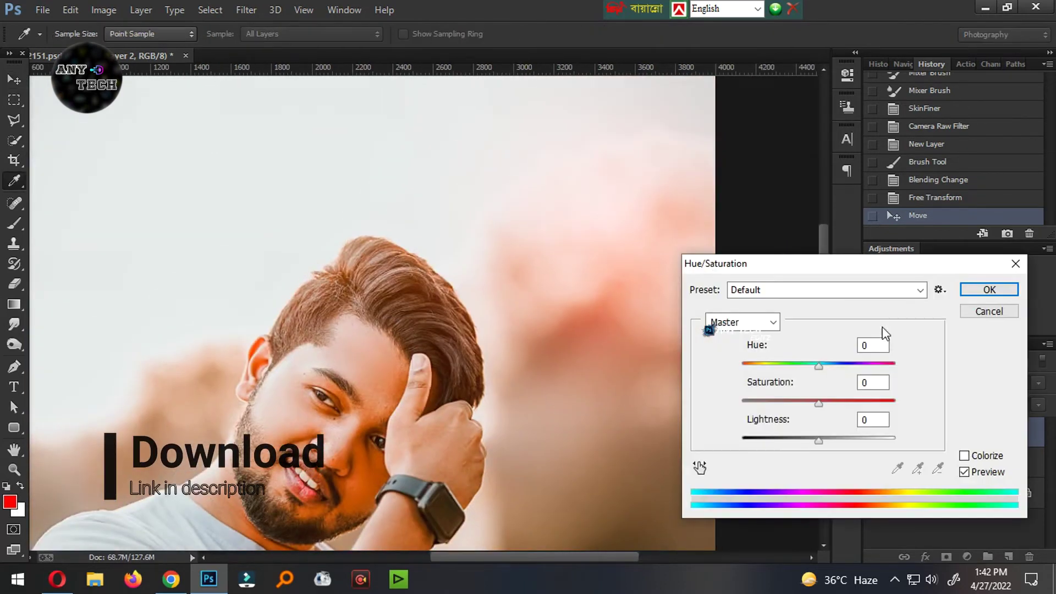
pyautogui.moveTo(828, 377)
pyautogui.mouseDown()
pyautogui.moveTo(733, 372)
pyautogui.moveTo(839, 378)
pyautogui.mouseUp()
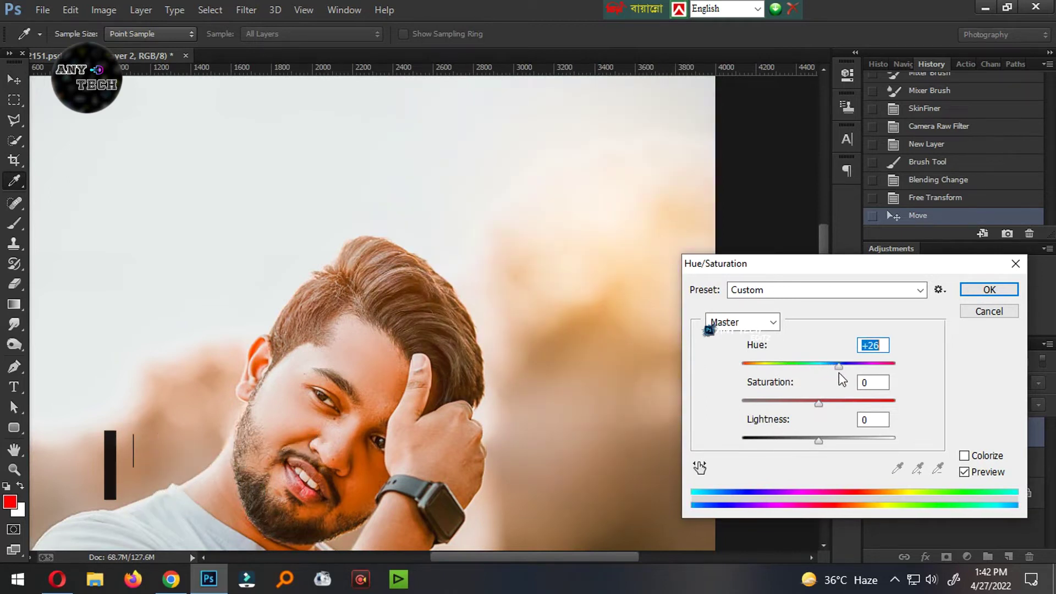
pyautogui.press('Return')
# Step: Merge the glow into Layer 1, compare before and after, and save
pyautogui.scroll(-3, 560, 361)
pyautogui.scroll(-1, 484, 374)
pyautogui.scroll(1, 484, 374)
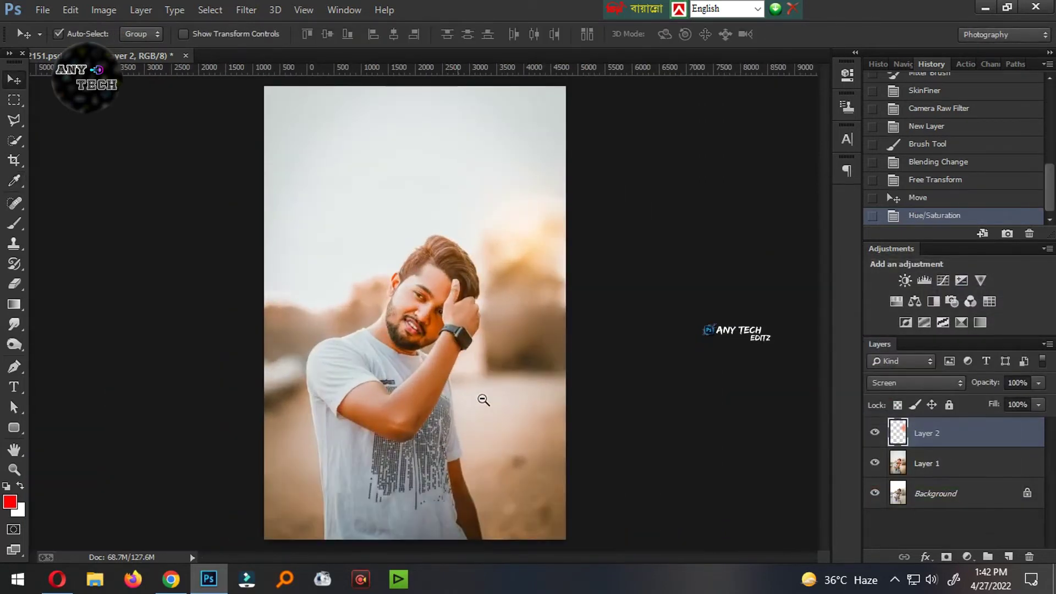
pyautogui.hotkey('ctrl', 'e')
pyautogui.click(874, 433)
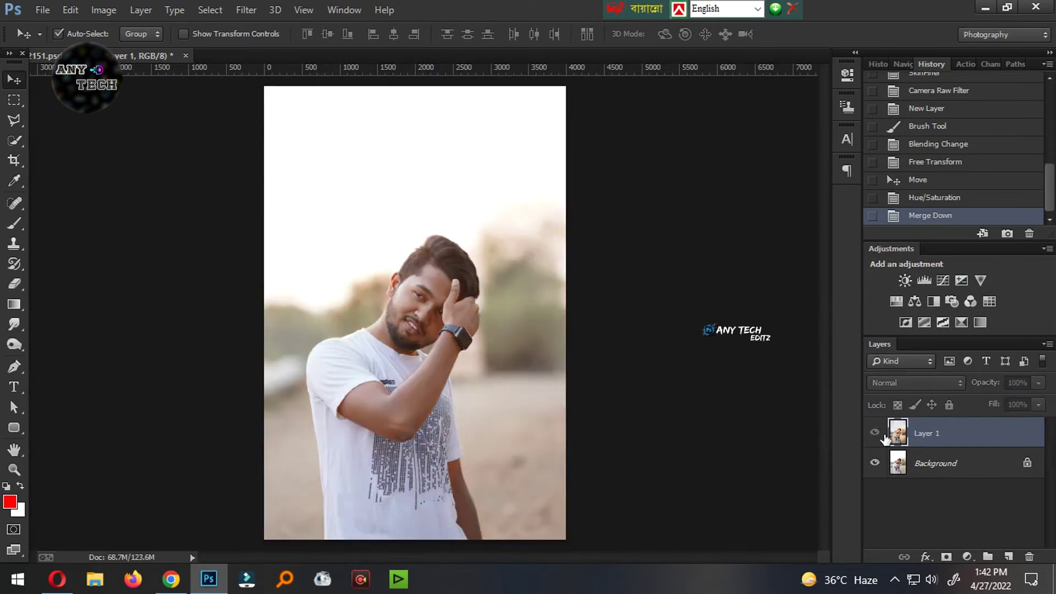
pyautogui.click(875, 433)
pyautogui.hotkey('ctrl', 's')
pyautogui.hotkey('ctrl', '+')
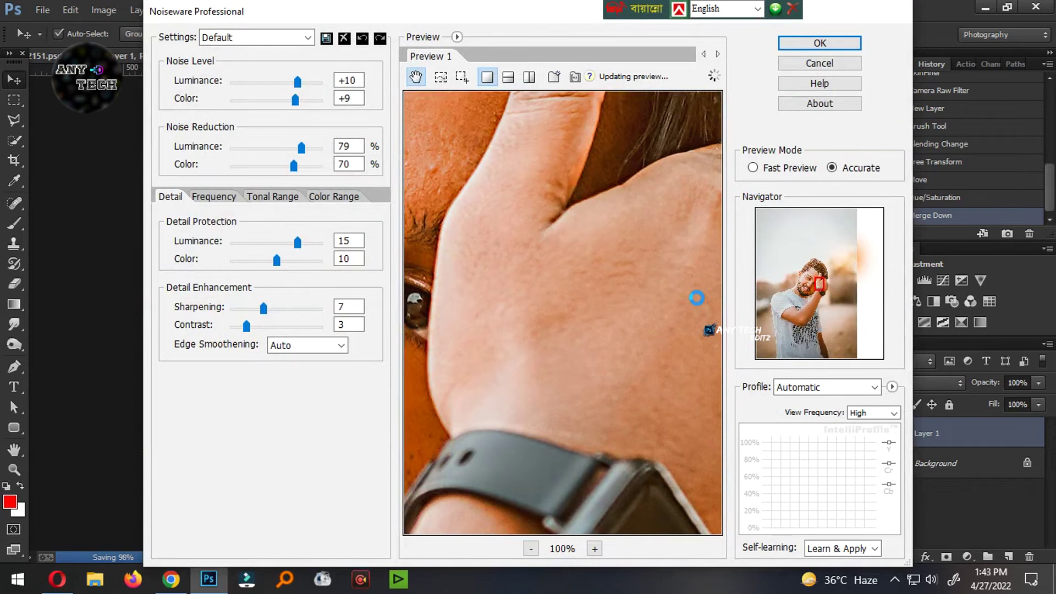
# Step: Set Noiseware to 45%/36% noise reduction, detail protection 4 and sharpening 3, then apply
pyautogui.scroll(-1, 693, 294)
pyautogui.scroll(-1, 693, 297)
pyautogui.scroll(-1, 586, 297)
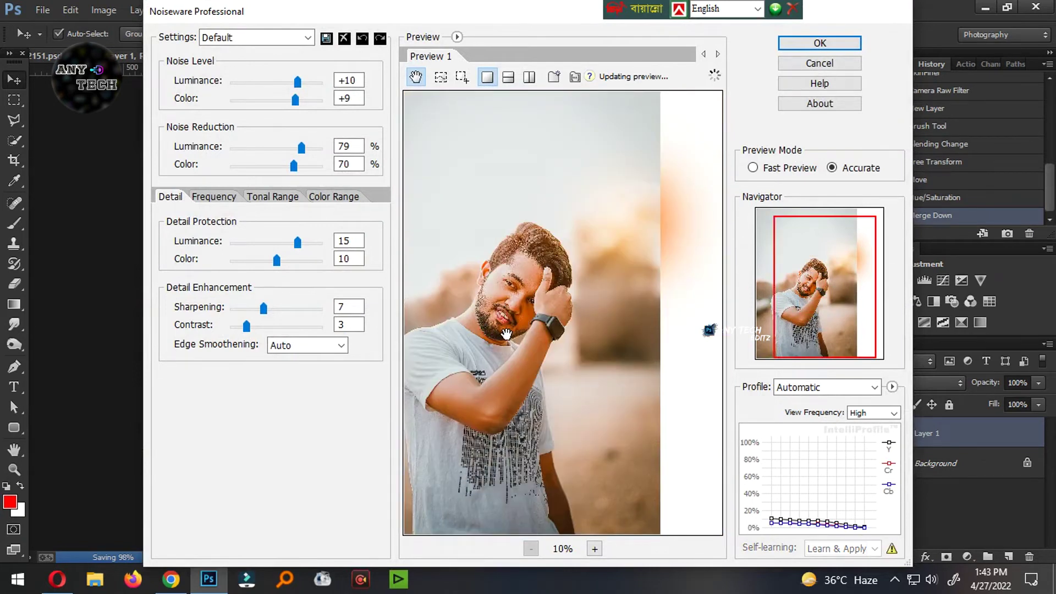
pyautogui.scroll(1, 503, 333)
pyautogui.moveTo(627, 325); pyautogui.dragTo(606, 304)
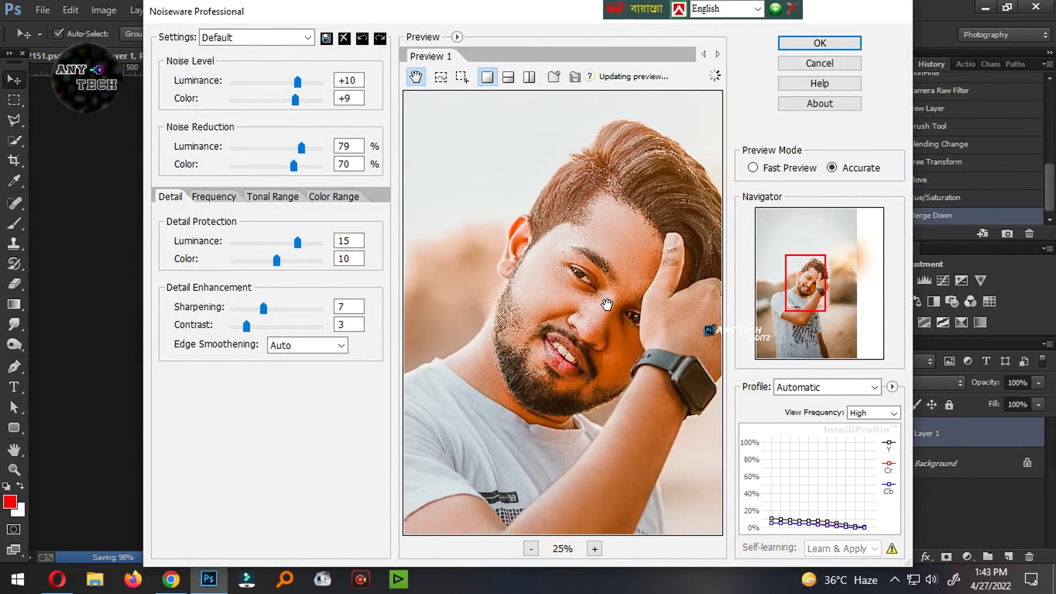
pyautogui.moveTo(297, 242)
pyautogui.mouseDown()
pyautogui.moveTo(250, 242)
pyautogui.moveTo(250, 260)
pyautogui.mouseUp()
pyautogui.moveTo(301, 148)
pyautogui.mouseDown()
pyautogui.moveTo(271, 148)
pyautogui.moveTo(264, 165)
pyautogui.mouseUp()
pyautogui.moveTo(319, 308); pyautogui.dragTo(248, 309)
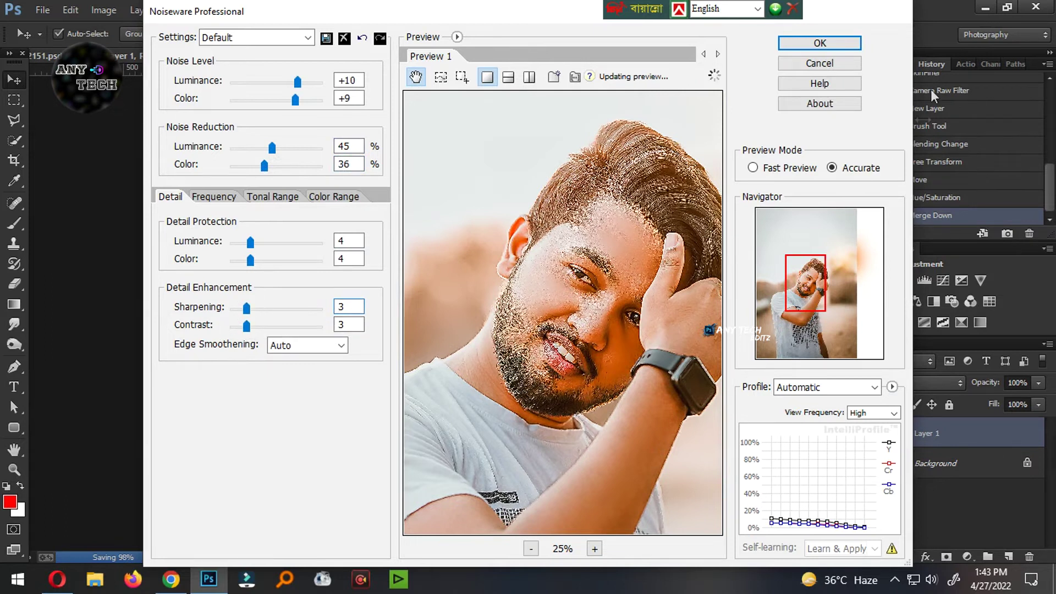
pyautogui.click(793, 44)
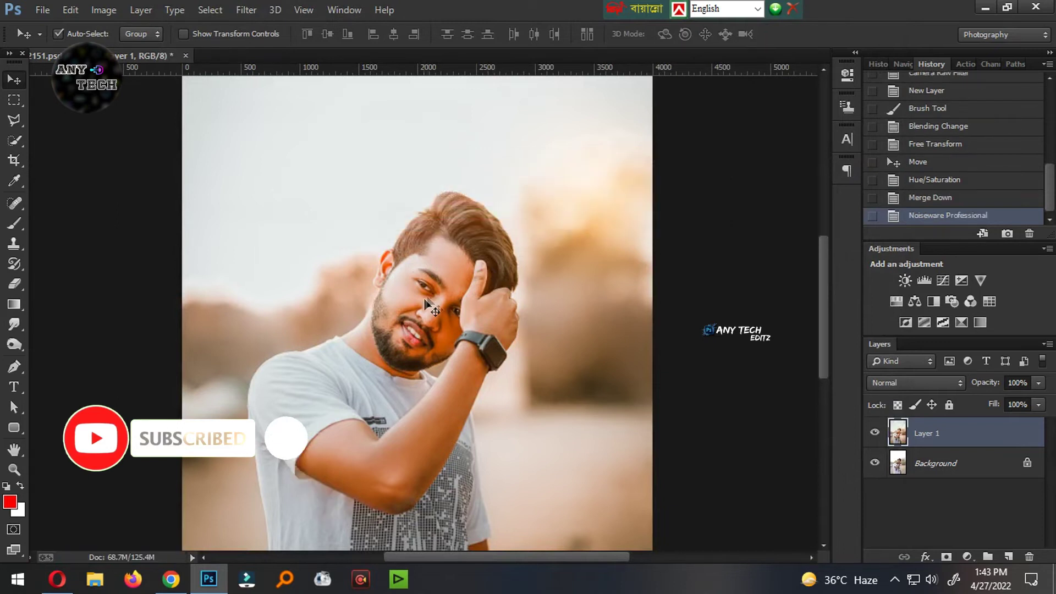
# Step: Inspect the face up close, fit the photo in view and save
pyautogui.moveTo(429, 305); pyautogui.dragTo(623, 415)
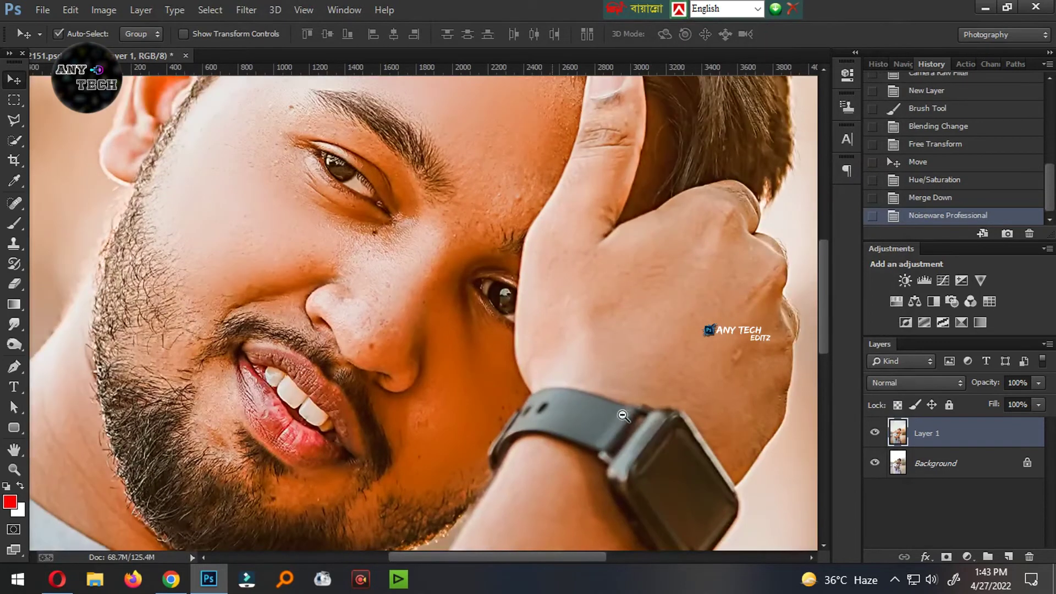
pyautogui.hotkey('ctrl', '0')
pyautogui.hotkey('ctrl', 's')
pyautogui.moveTo(592, 123); pyautogui.dragTo(448, 283)
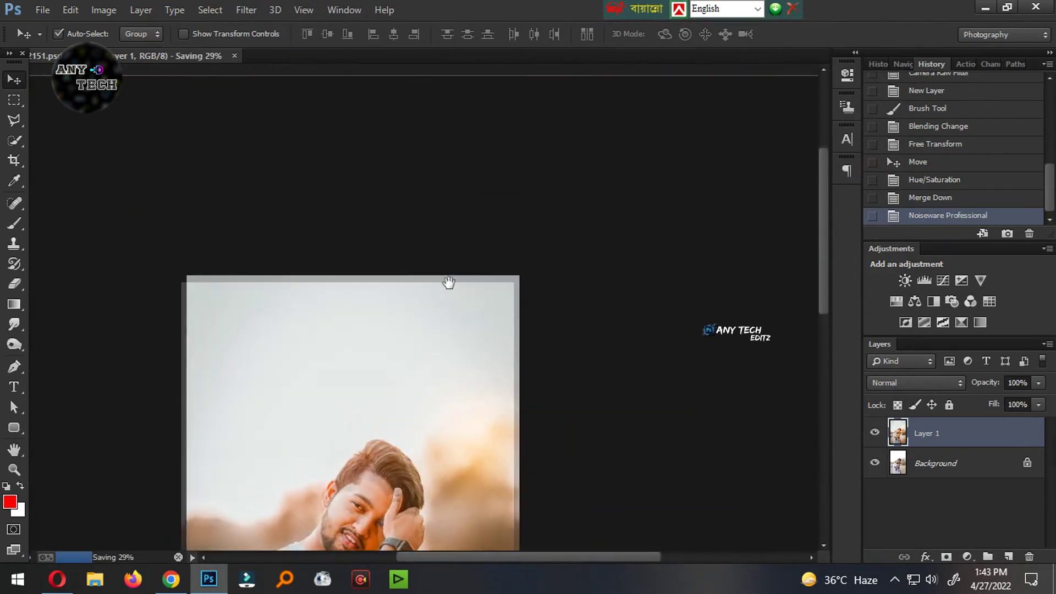
pyautogui.hotkey('ctrl', '-')
pyautogui.hotkey('ctrl', 'r')
pyautogui.hotkey('ctrl', '+')
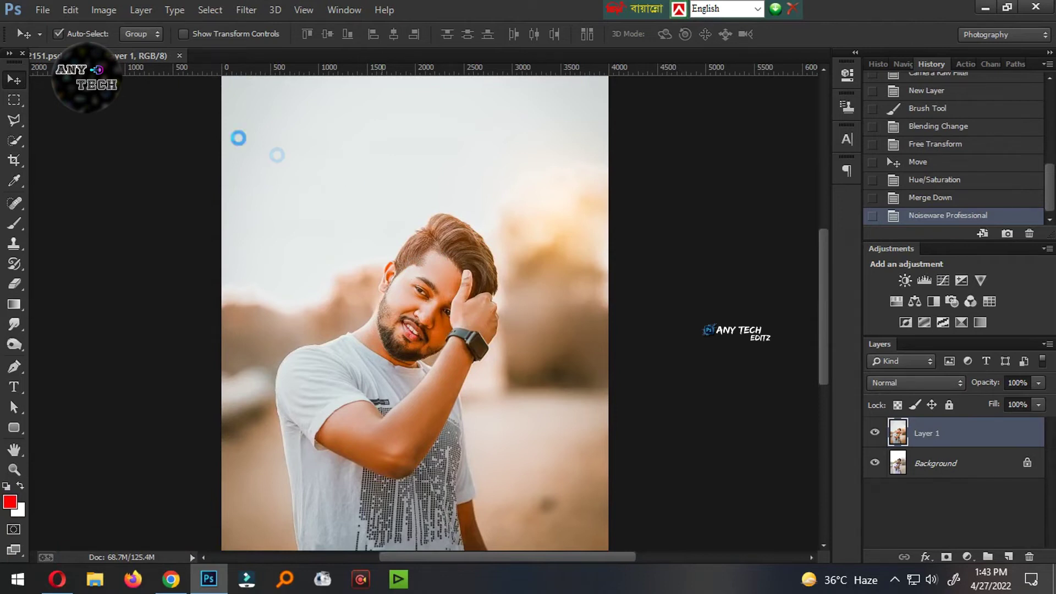
# Step: Cancel out of Camera Raw and trim the photo with a slight crop
pyautogui.hotkey('ctrl', 'shift', 'a')
pyautogui.press('Escape')
pyautogui.press('c')
pyautogui.press('Return')
pyautogui.click(15, 81)
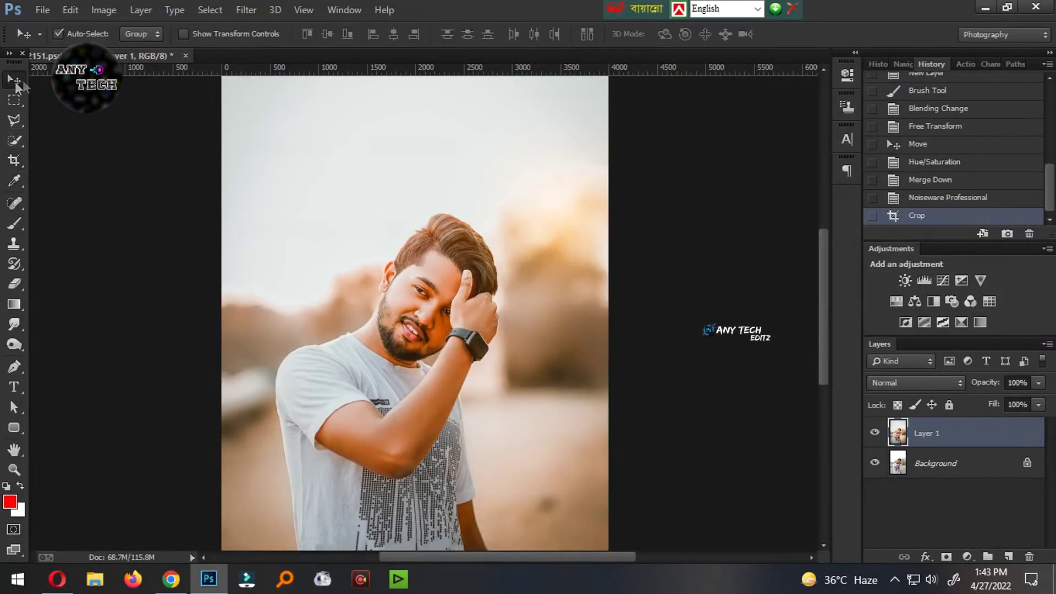
pyautogui.click(242, 13)
pyautogui.click(374, 100)
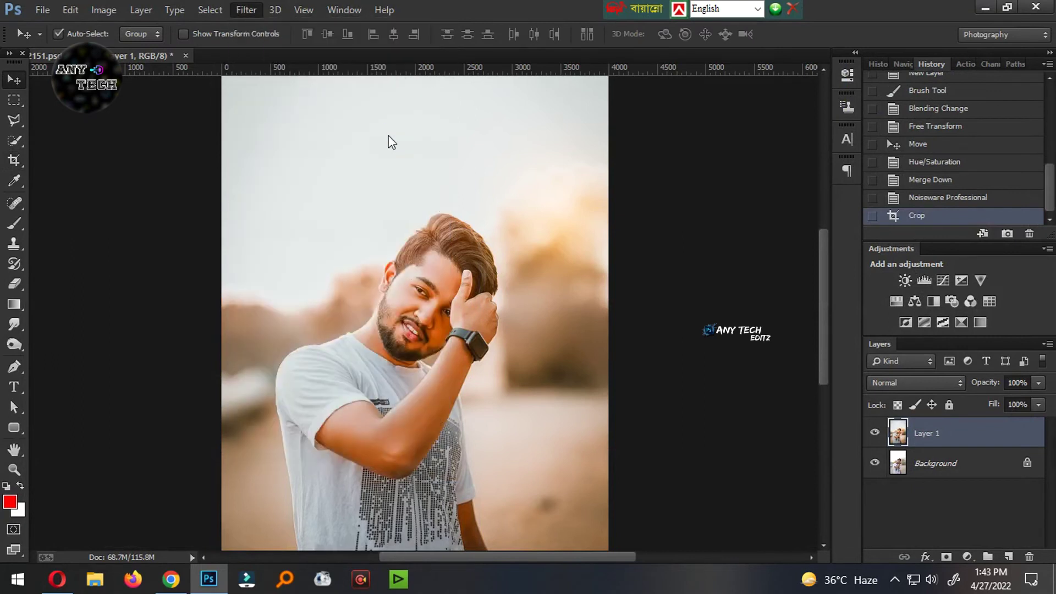
# Step: Apply a darkening Camera Raw radial vignette drawn around the subject, then save
pyautogui.press('g')
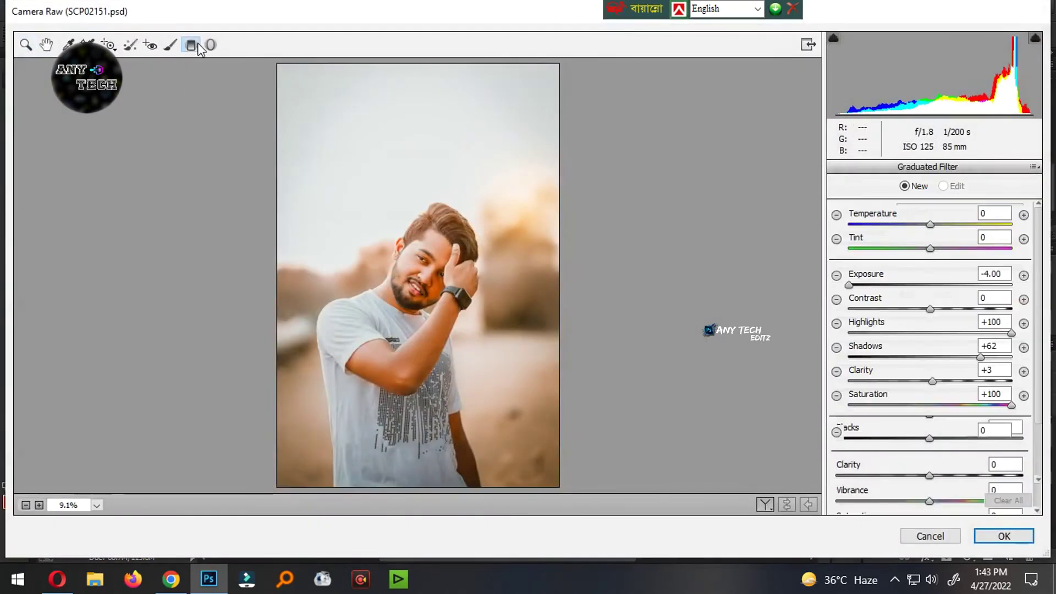
pyautogui.press('j')
pyautogui.moveTo(385, 181); pyautogui.dragTo(589, 488)
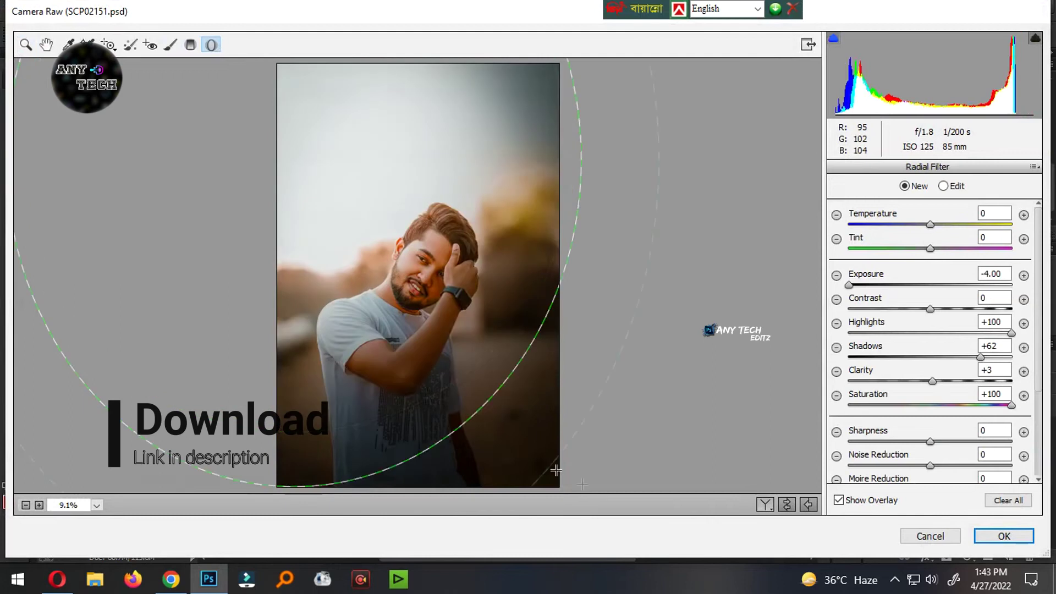
pyautogui.moveTo(590, 488)
pyautogui.mouseDown()
pyautogui.moveTo(554, 459)
pyautogui.moveTo(558, 491)
pyautogui.mouseUp()
pyautogui.press('Return')
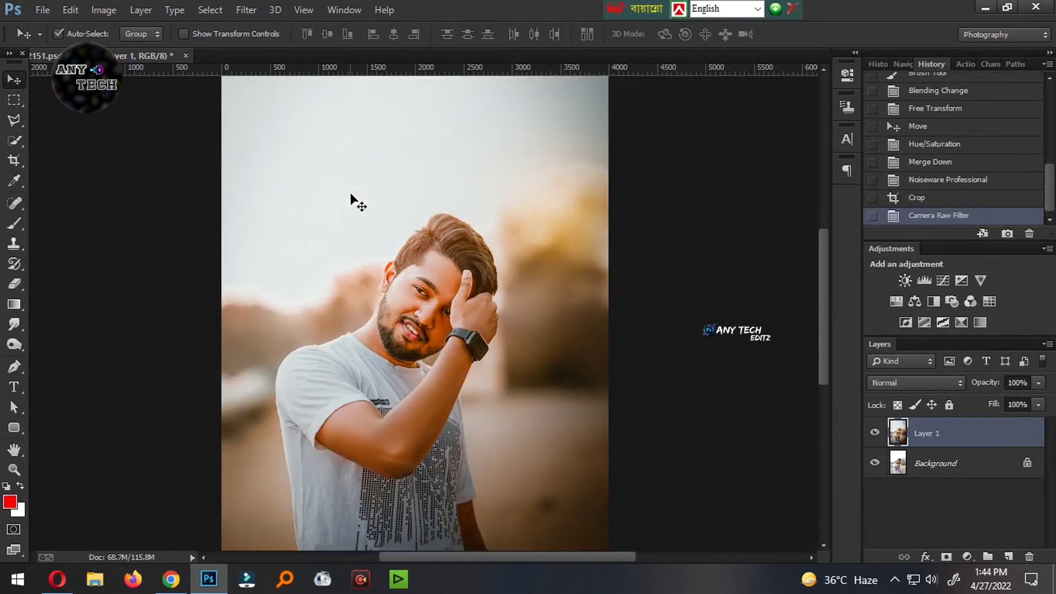
pyautogui.hotkey('ctrl', '-')
pyautogui.hotkey('ctrl', 's')
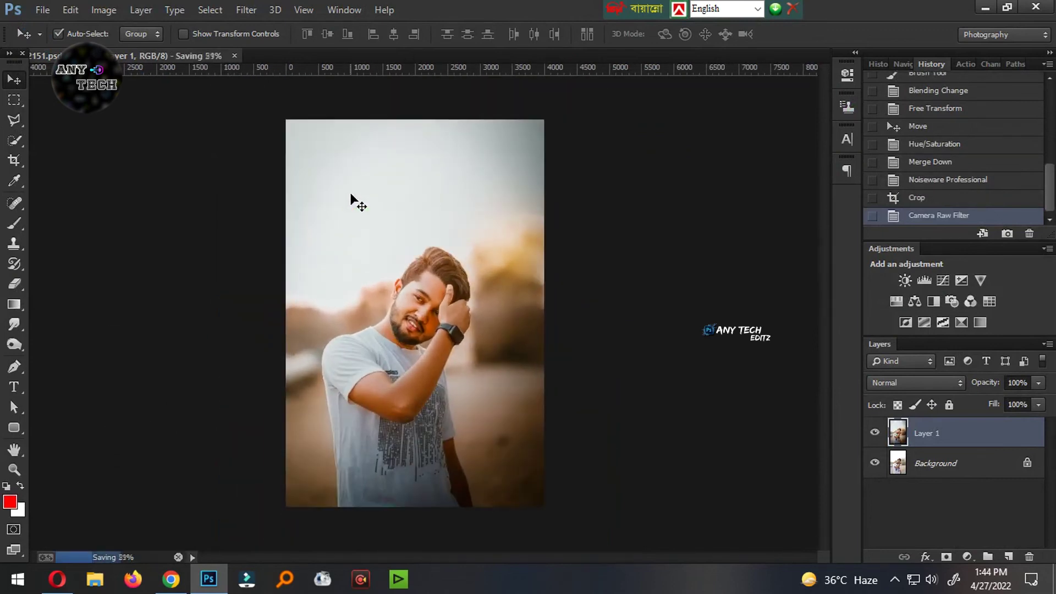
# Step: Duplicate the photo layer and try a first Camera Raw radial ellipse over it
pyautogui.hotkey('ctrl', 'j')
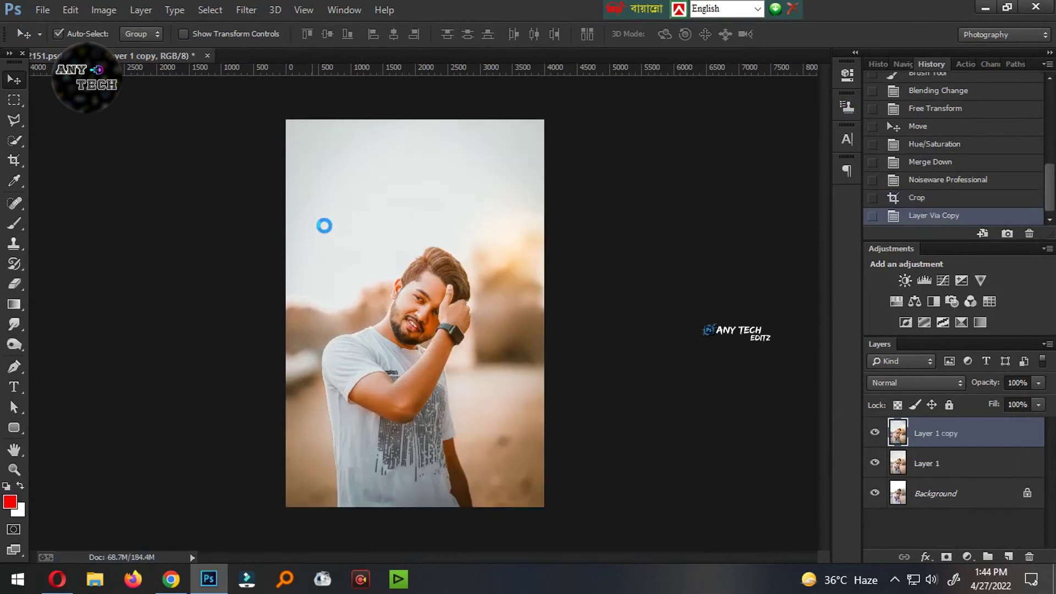
pyautogui.hotkey('ctrl', 'shift', 'a')
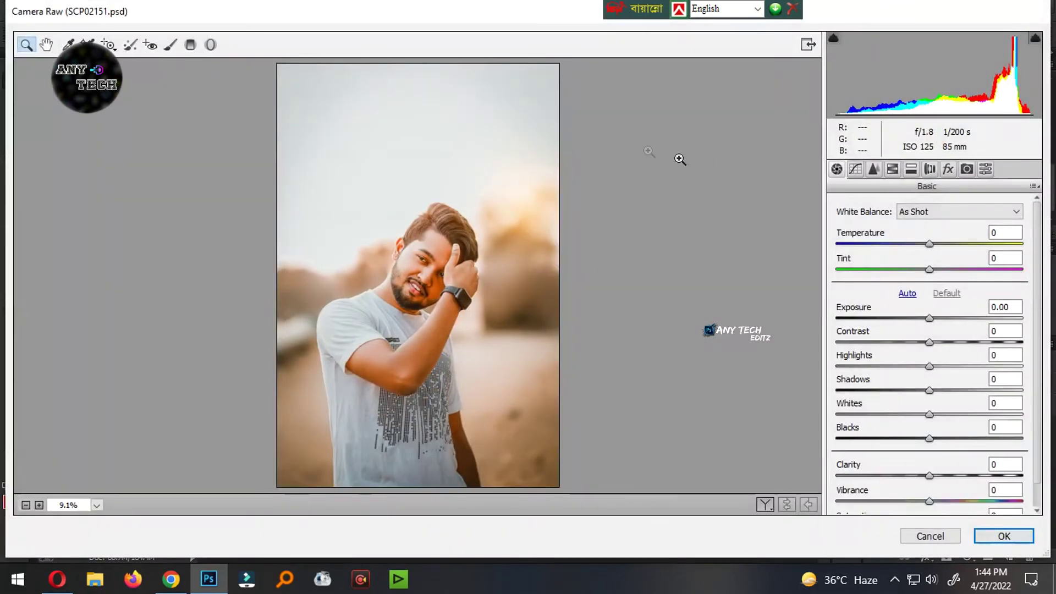
pyautogui.click(211, 45)
pyautogui.moveTo(271, 135); pyautogui.dragTo(514, 450)
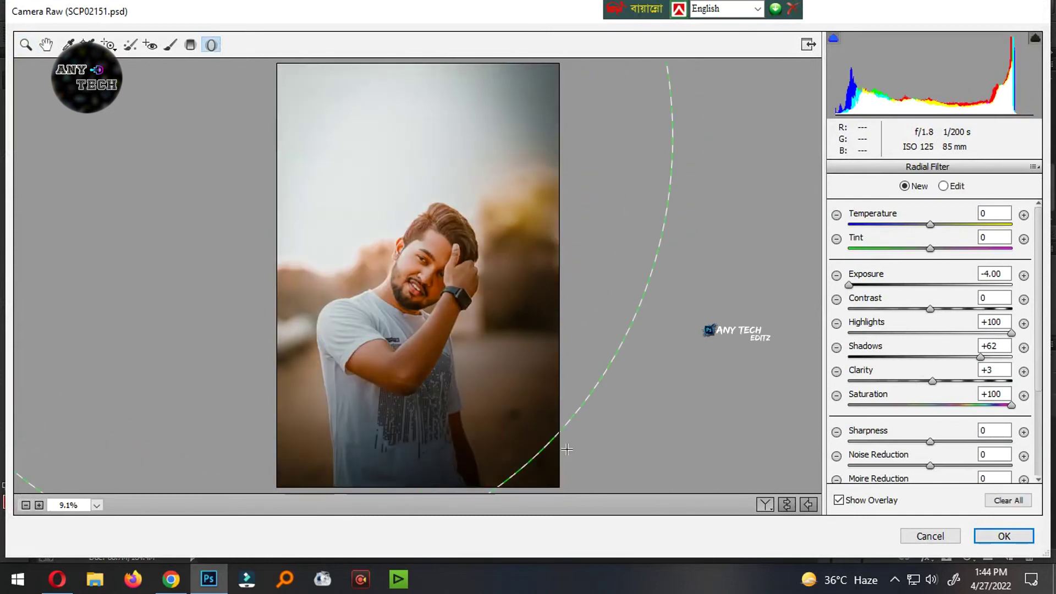
pyautogui.moveTo(625, 297); pyautogui.dragTo(601, 160)
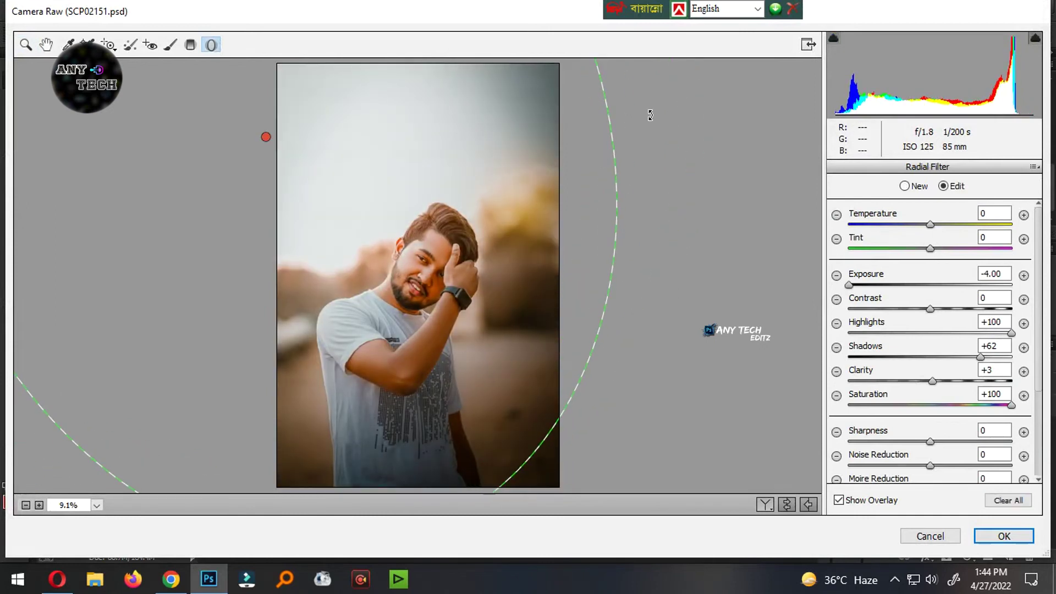
pyautogui.hotkey('ctrl', '-')
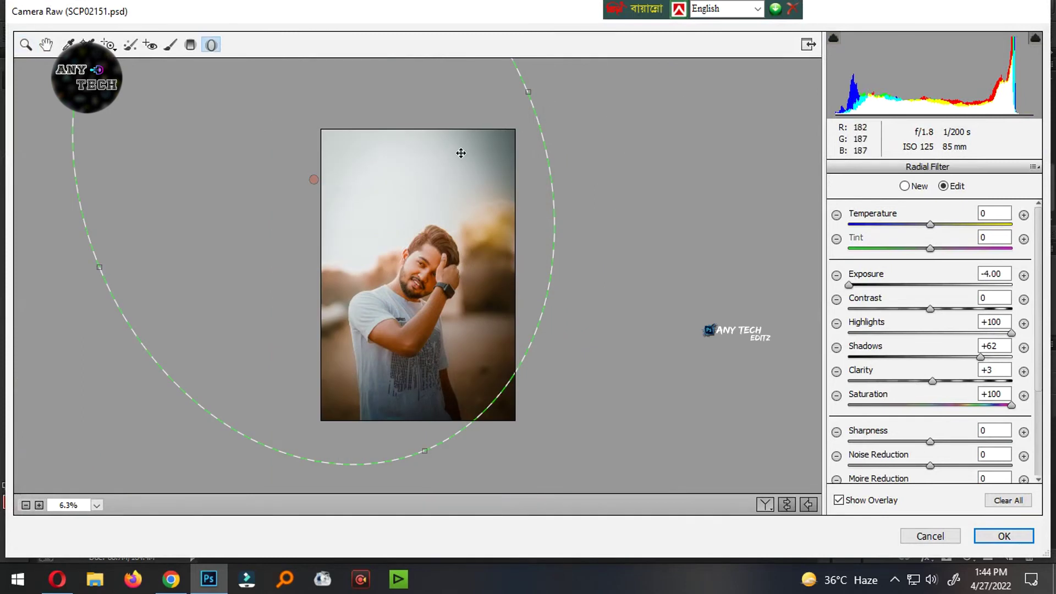
pyautogui.moveTo(461, 153); pyautogui.dragTo(402, 236)
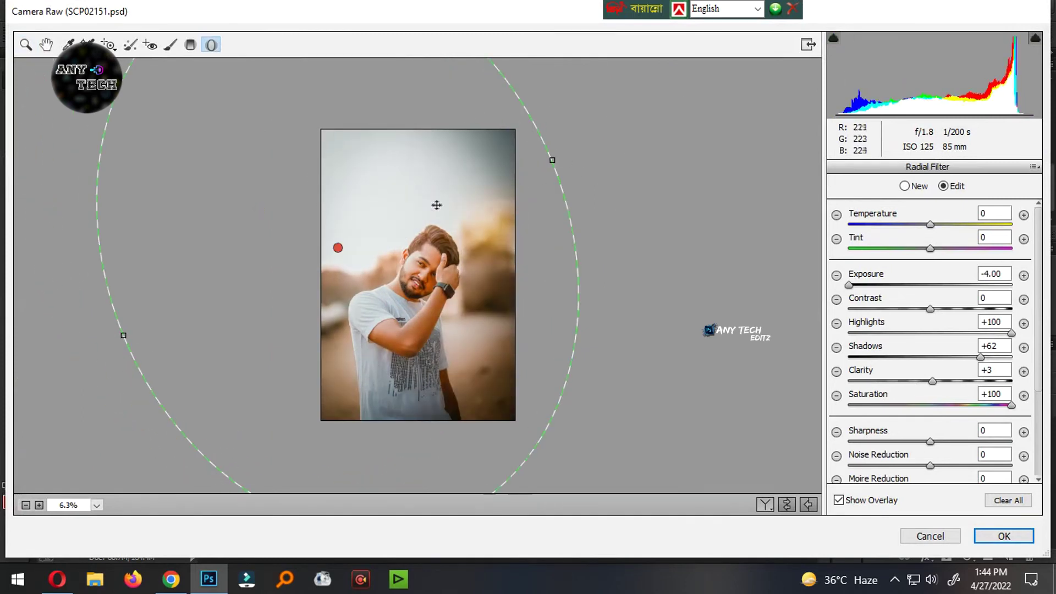
pyautogui.moveTo(436, 204); pyautogui.dragTo(482, 194)
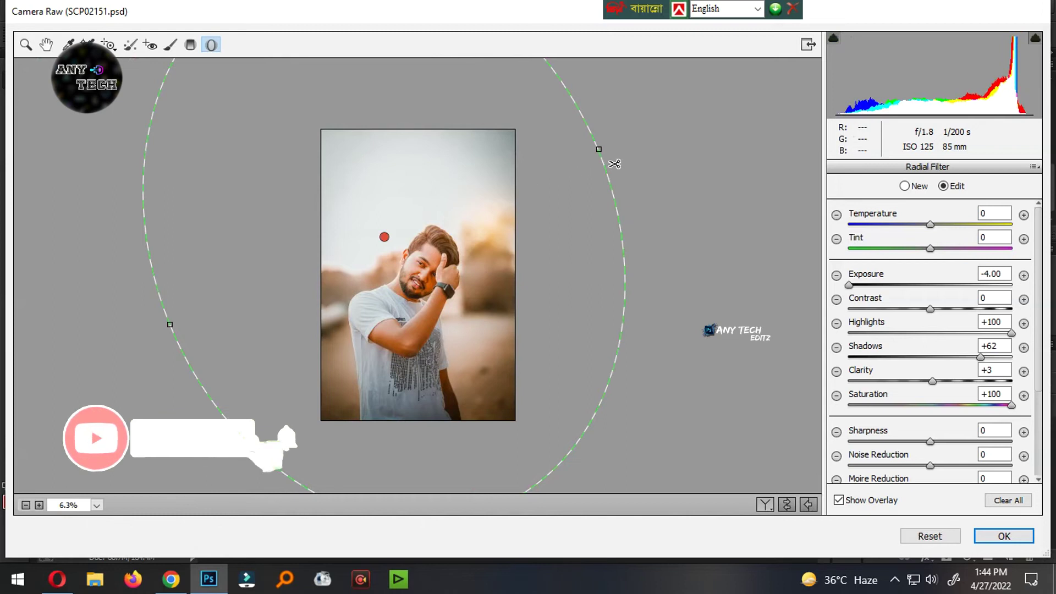
pyautogui.keyDown('alt'); pyautogui.click(601, 154); pyautogui.keyUp('alt')
# Step: Redraw a larger, rotated radial ellipse around the subject and apply the vignette
pyautogui.moveTo(401, 270); pyautogui.dragTo(413, 284)
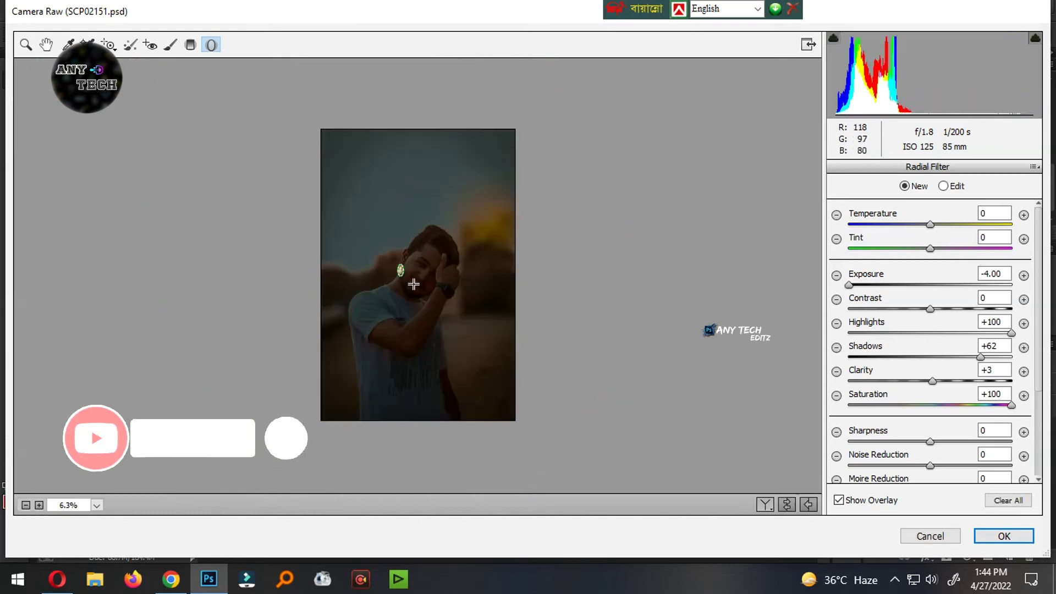
pyautogui.press('Delete')
pyautogui.moveTo(356, 184); pyautogui.dragTo(487, 414)
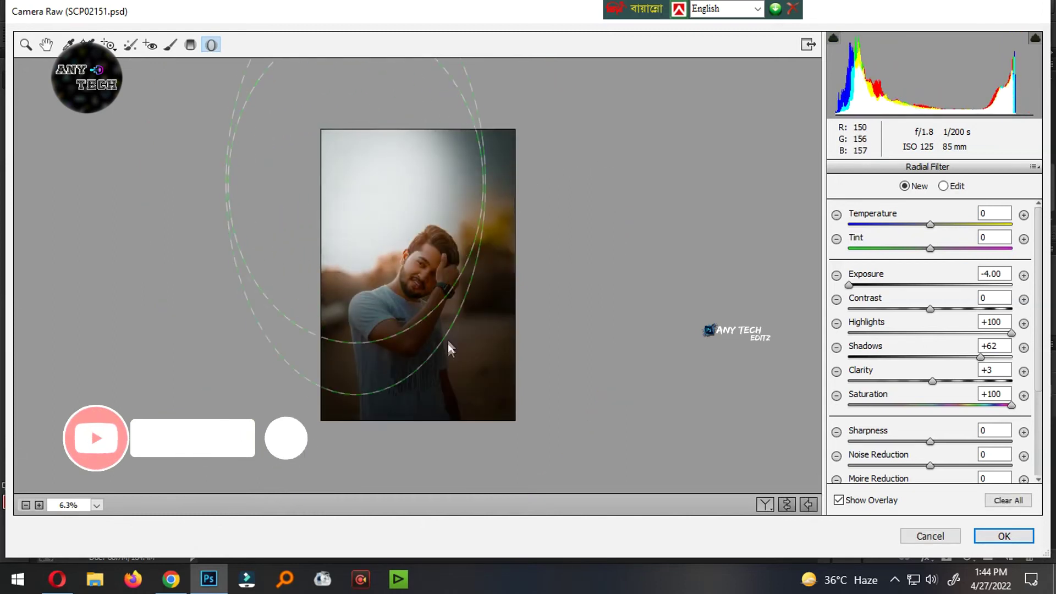
pyautogui.moveTo(529, 263); pyautogui.dragTo(532, 179)
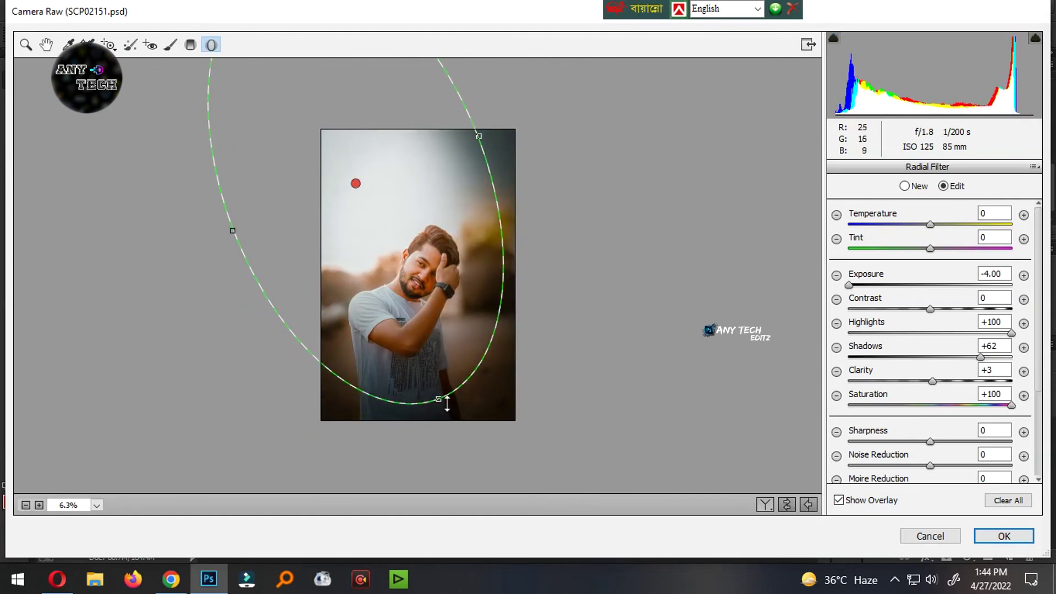
pyautogui.moveTo(439, 406); pyautogui.dragTo(536, 423)
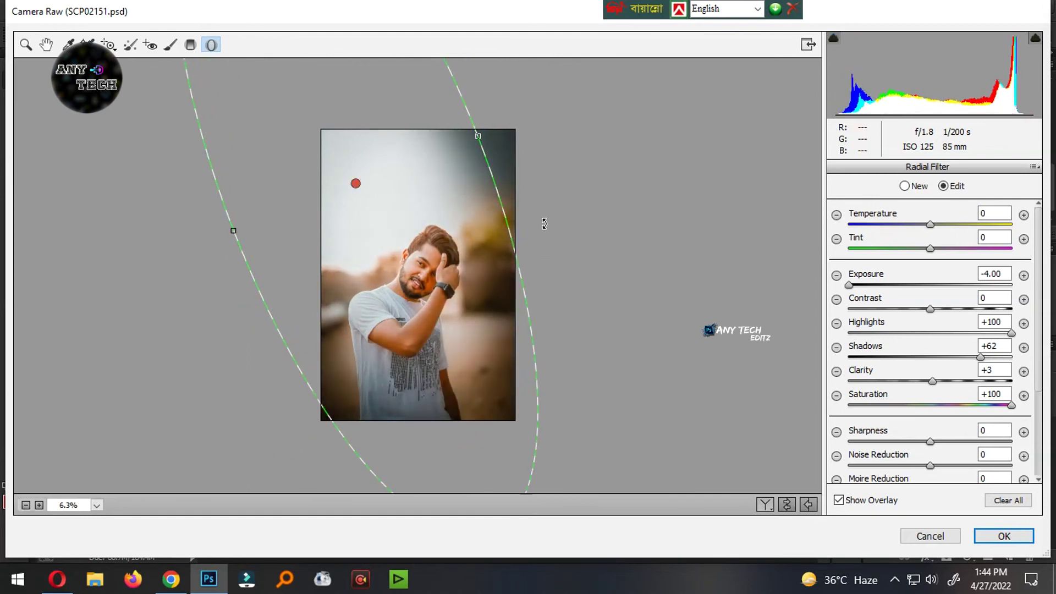
pyautogui.moveTo(543, 223); pyautogui.dragTo(527, 193)
pyautogui.moveTo(474, 124); pyautogui.dragTo(513, 118)
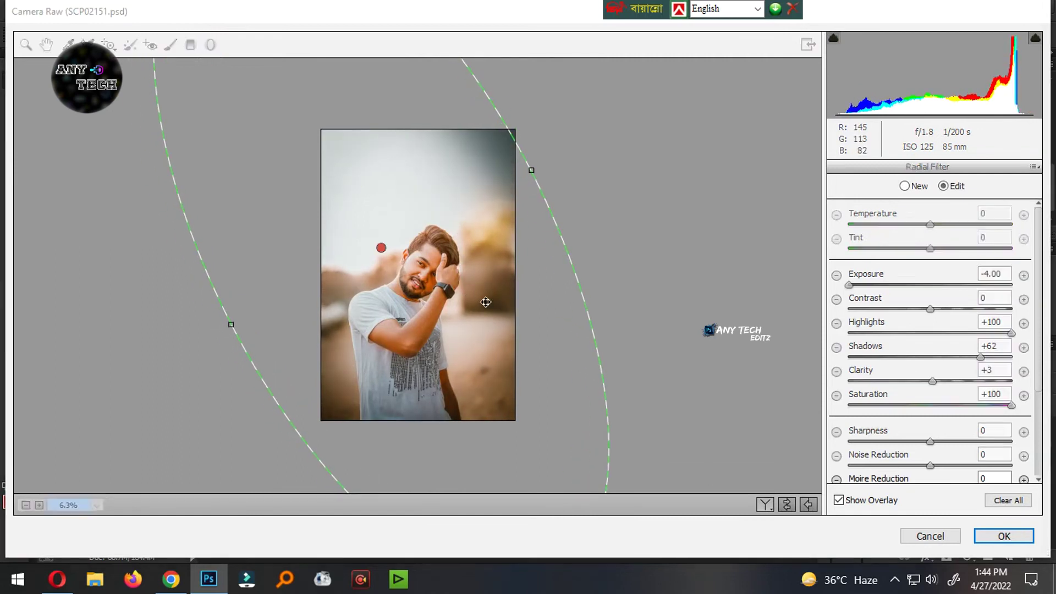
pyautogui.press('Return')
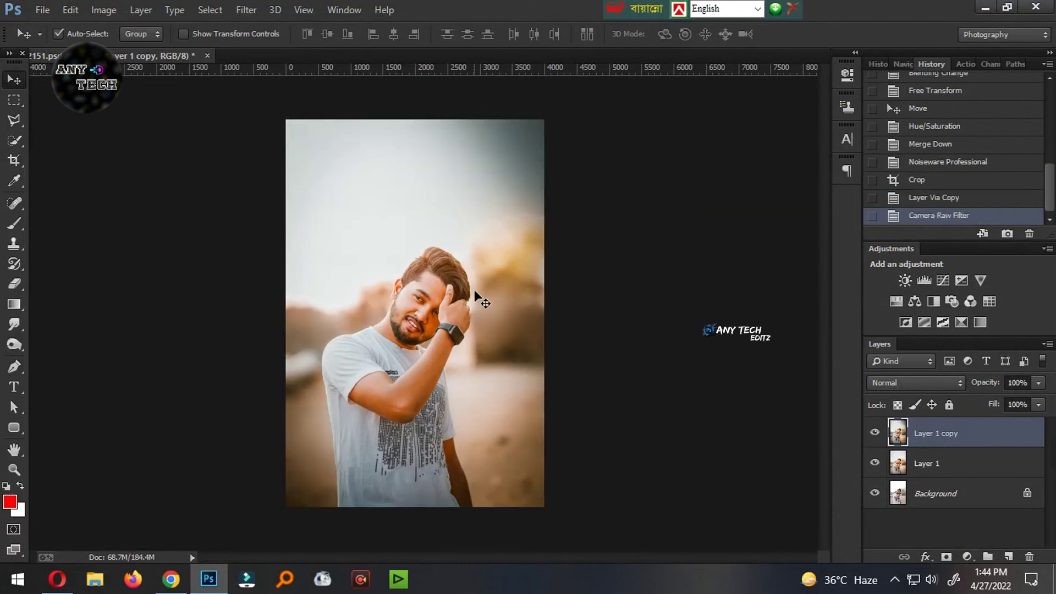
# Step: Save, then bring the ANY TECH text from the logo file into the portrait
pyautogui.hotkey('ctrl', '+')
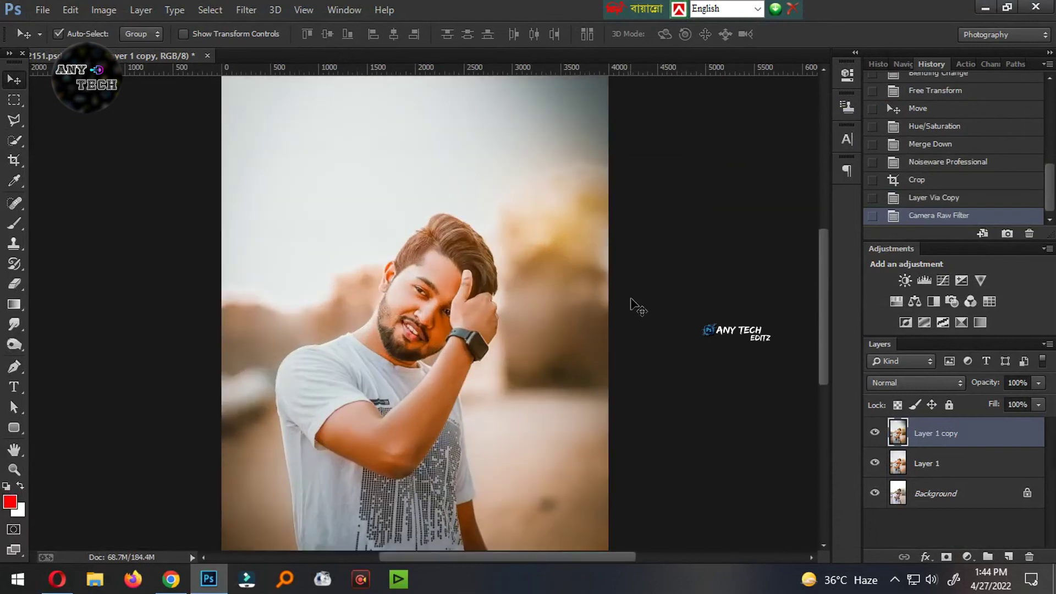
pyautogui.hotkey('ctrl', 's')
pyautogui.hotkey('ctrl', '+')
pyautogui.hotkey('ctrl', '-')
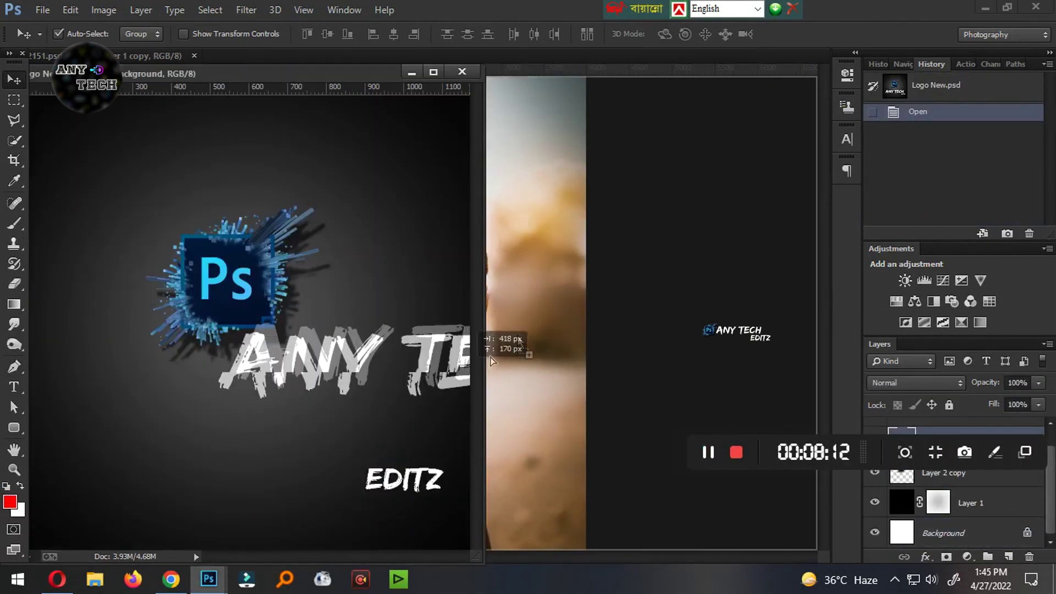
pyautogui.moveTo(491, 360); pyautogui.dragTo(527, 220)
pyautogui.click(411, 72)
pyautogui.rightClick(553, 318)
pyautogui.click(565, 321)
pyautogui.hotkey('ctrl', '-')
# Step: Shrink the ANY TECH watermark, place it near the lower-right corner, and save
pyautogui.hotkey('ctrl', 't')
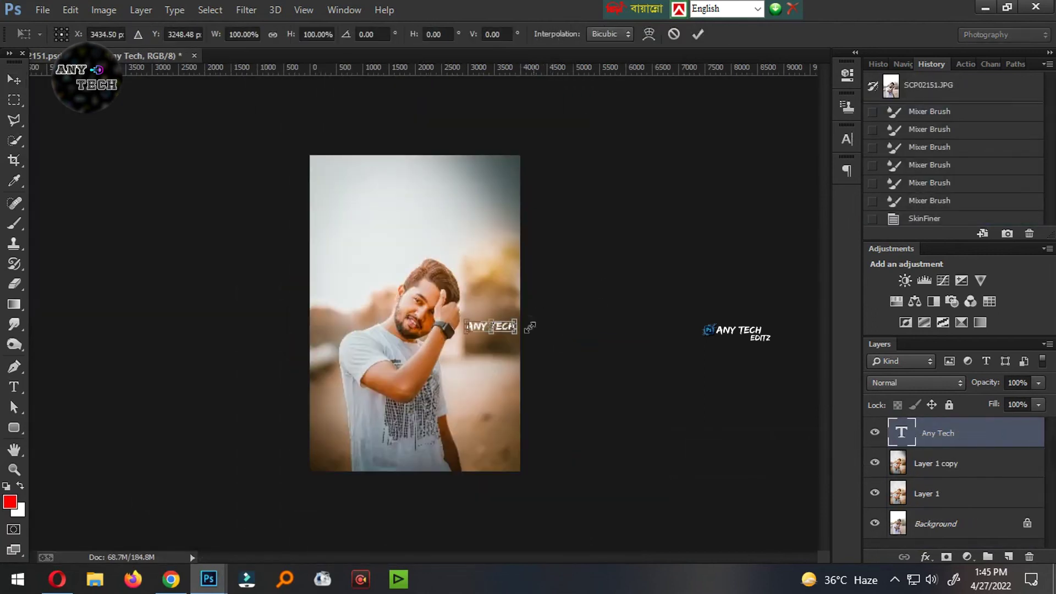
pyautogui.moveTo(519, 331); pyautogui.dragTo(504, 330)
pyautogui.press('Return')
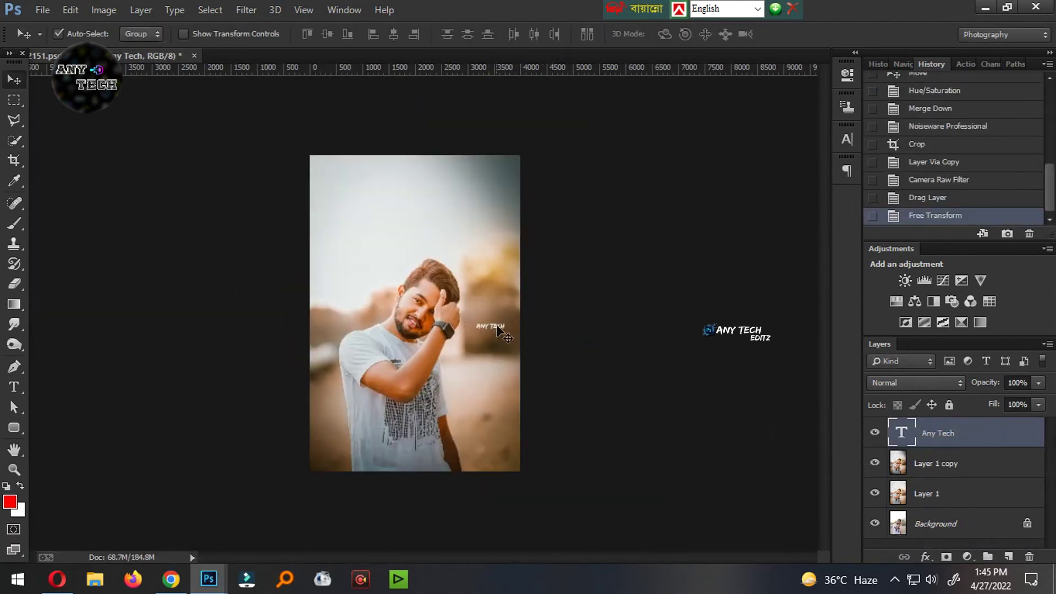
pyautogui.moveTo(501, 445); pyautogui.dragTo(502, 446)
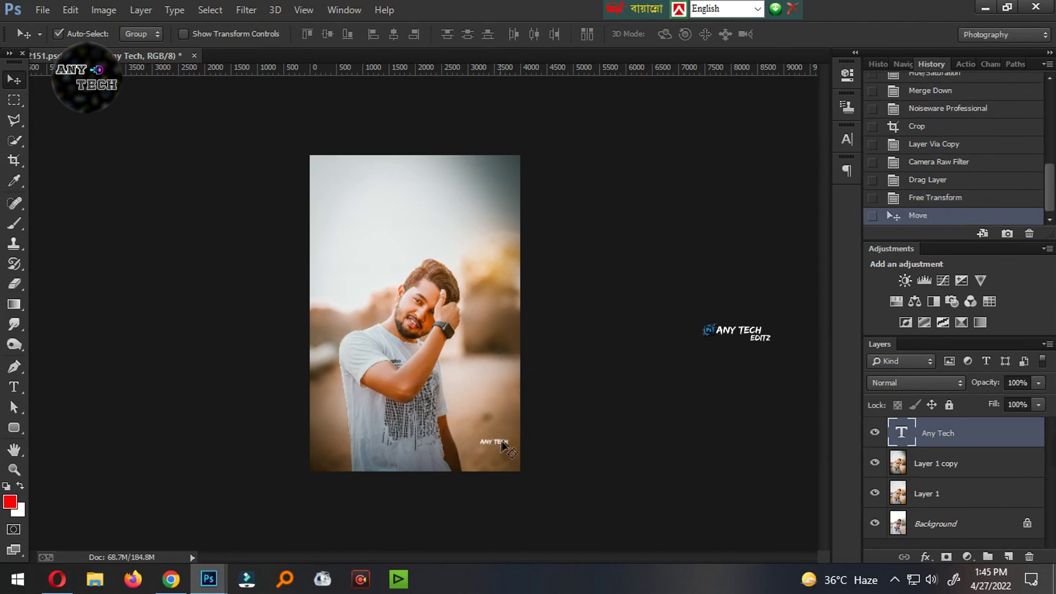
pyautogui.hotkey('ctrl', '+')
pyautogui.hotkey('ctrl', 's')
pyautogui.moveTo(535, 491)
pyautogui.mouseDown()
pyautogui.moveTo(317, 133)
pyautogui.moveTo(500, 446)
pyautogui.mouseUp()
pyautogui.scroll(-3, 501, 478)
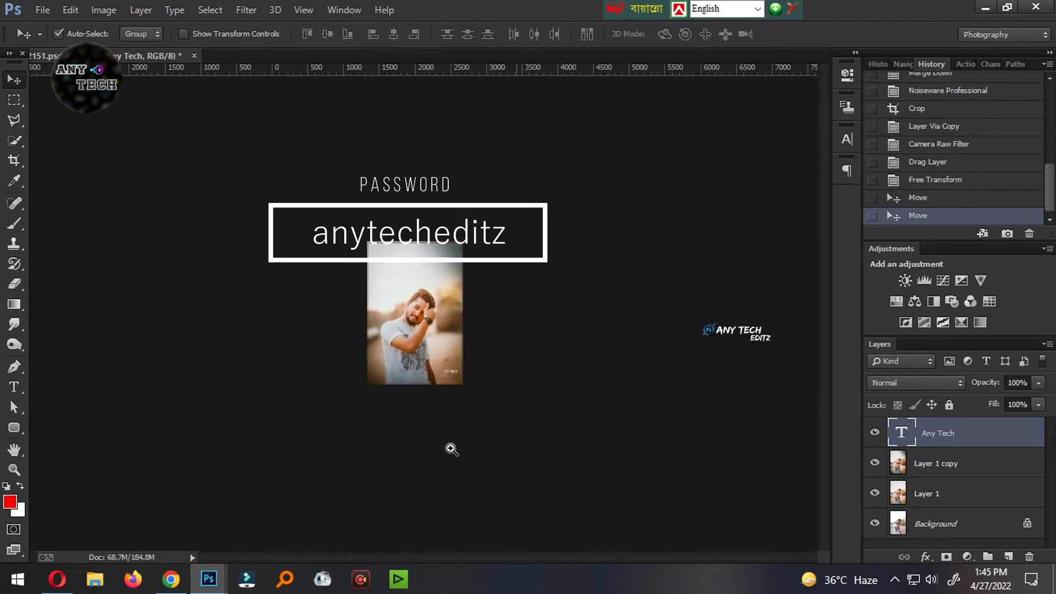
pyautogui.scroll(4, 434, 438)
pyautogui.hotkey('ctrl', 's')
# Step: Merge the ANY TECH watermark down into the photo layer
pyautogui.scroll(3, 418, 318)
pyautogui.scroll(-4, 419, 318)
pyautogui.scroll(1, 494, 385)
pyautogui.hotkey('ctrl', 'e')
# Step: Add a thicker white, center-positioned Stroke layer effect as a border
pyautogui.click(925, 556)
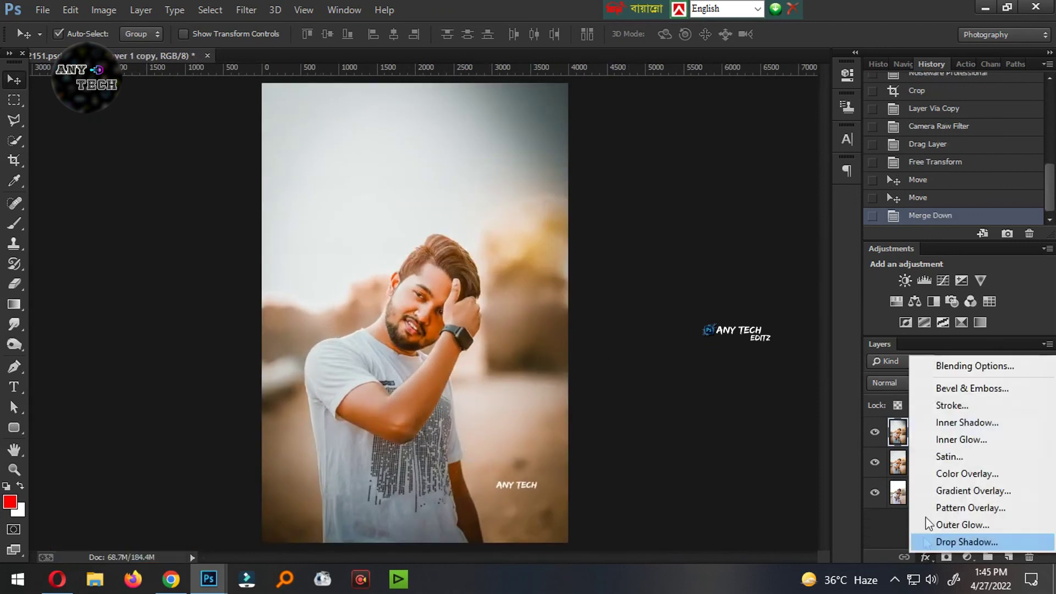
pyautogui.click(943, 406)
pyautogui.click(772, 357)
pyautogui.moveTo(732, 110); pyautogui.dragTo(655, 55)
pyautogui.click(1038, 88)
pyautogui.click(832, 270)
pyautogui.click(807, 309)
pyautogui.moveTo(794, 250); pyautogui.dragTo(812, 251)
pyautogui.press('Return')
# Step: Save the document and fit the framed portrait to the window
pyautogui.scroll(-1, 462, 340)
pyautogui.scroll(3, 462, 340)
pyautogui.hotkey('ctrl', 's')
pyautogui.press('s')
pyautogui.scroll(-1, 462, 340)
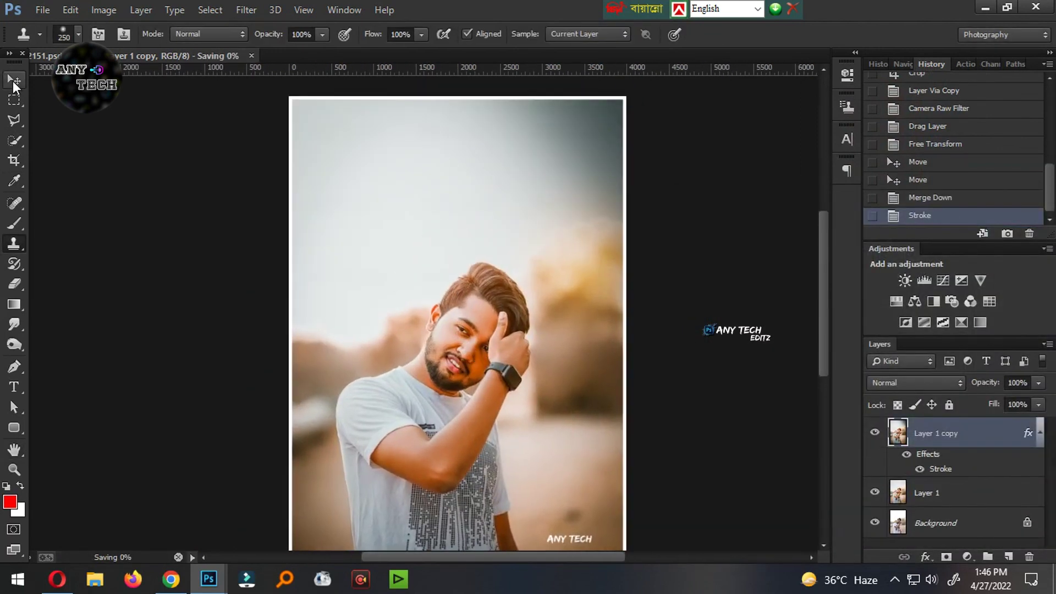
pyautogui.press('v')
pyautogui.scroll(1, 461, 340)
pyautogui.scroll(-5, 385, 428)
pyautogui.hotkey('ctrl', '0')
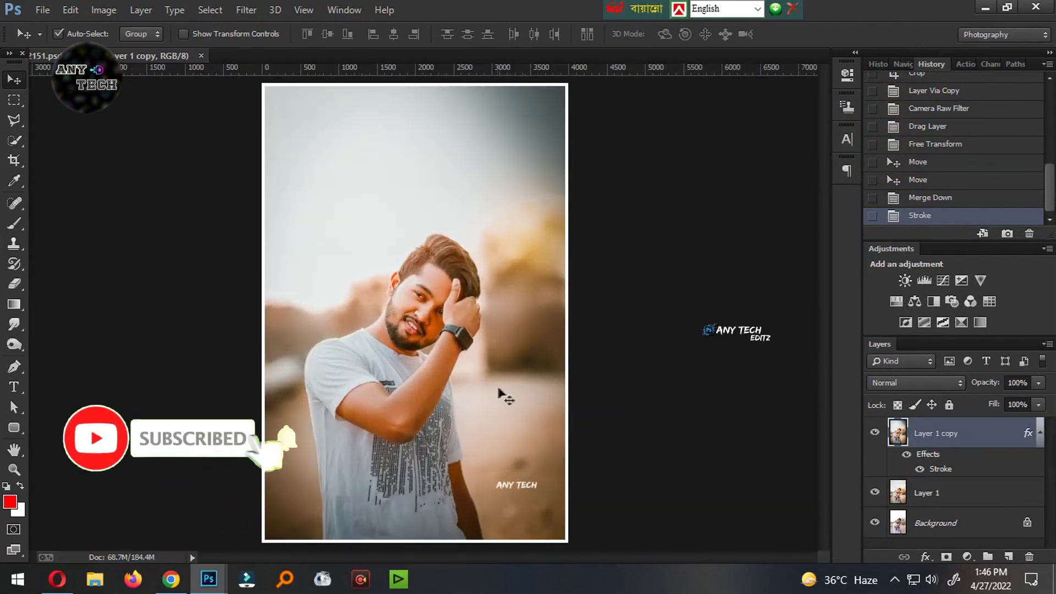
# Step: Save the portrait as SCP02151.jpg in JPEG format at Maximum quality 12
pyautogui.press('s')
pyautogui.hotkey('ctrl', 'shift', 's')
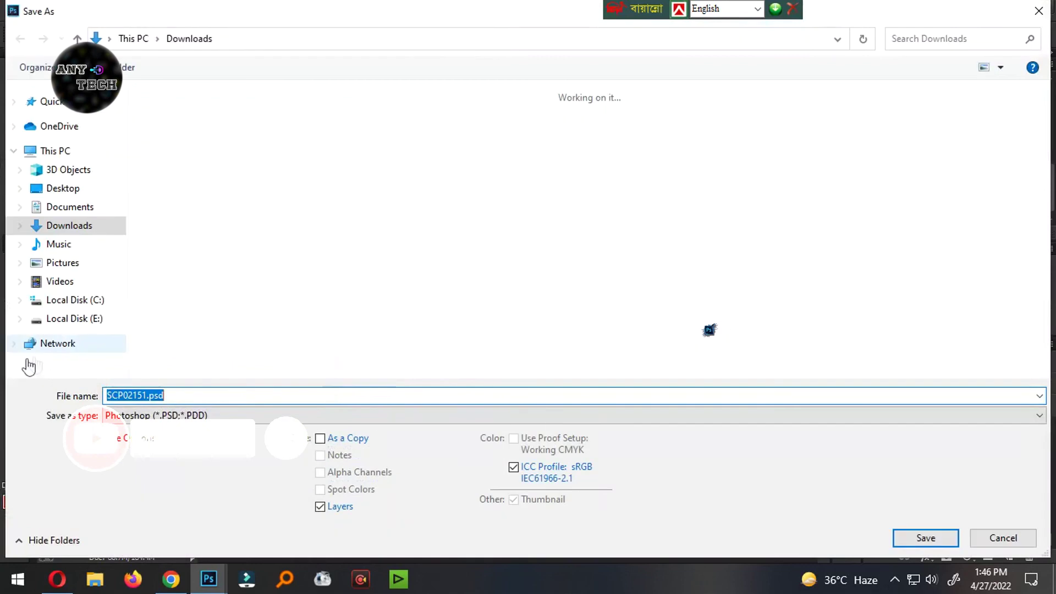
pyautogui.click(182, 415)
pyautogui.click(188, 263)
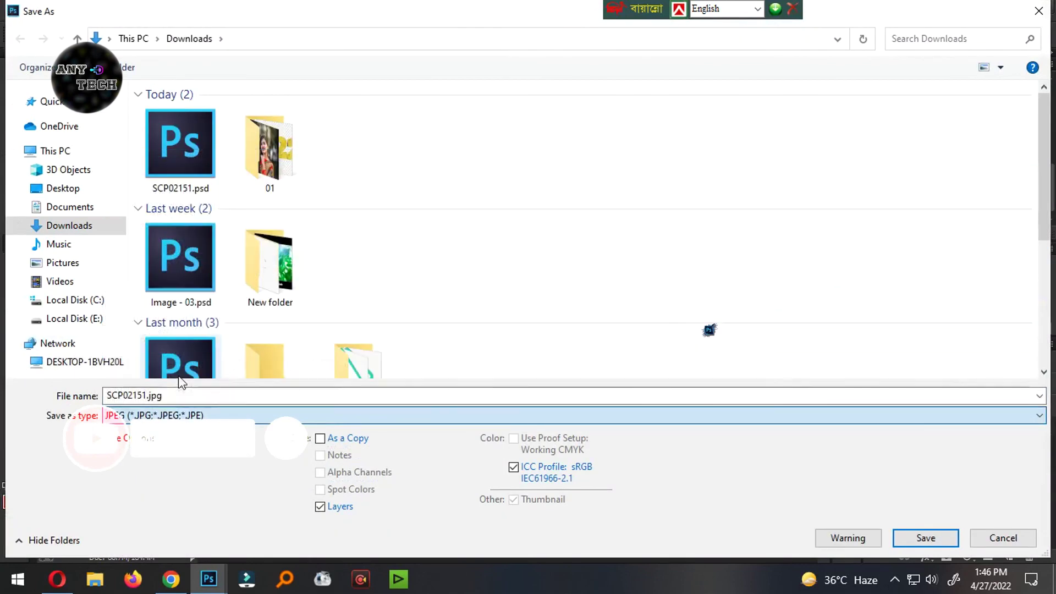
pyautogui.write('_')
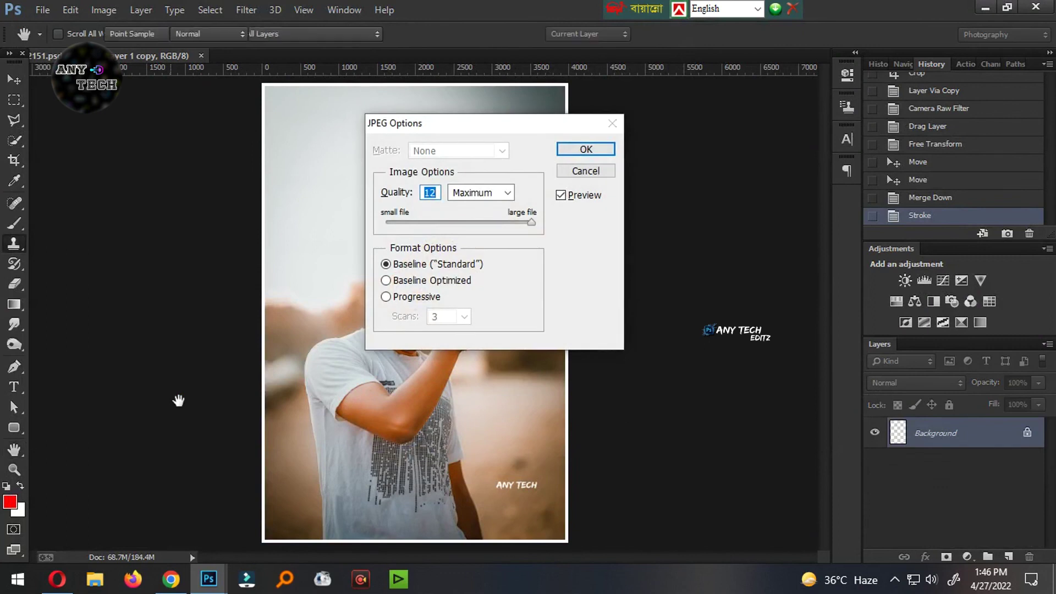
pyautogui.press('Return')
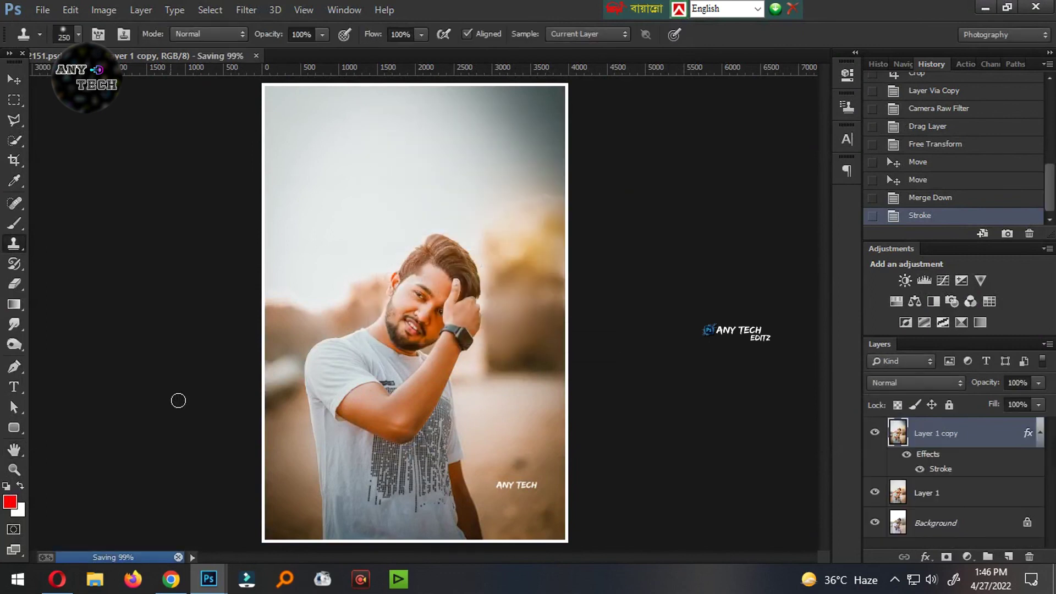